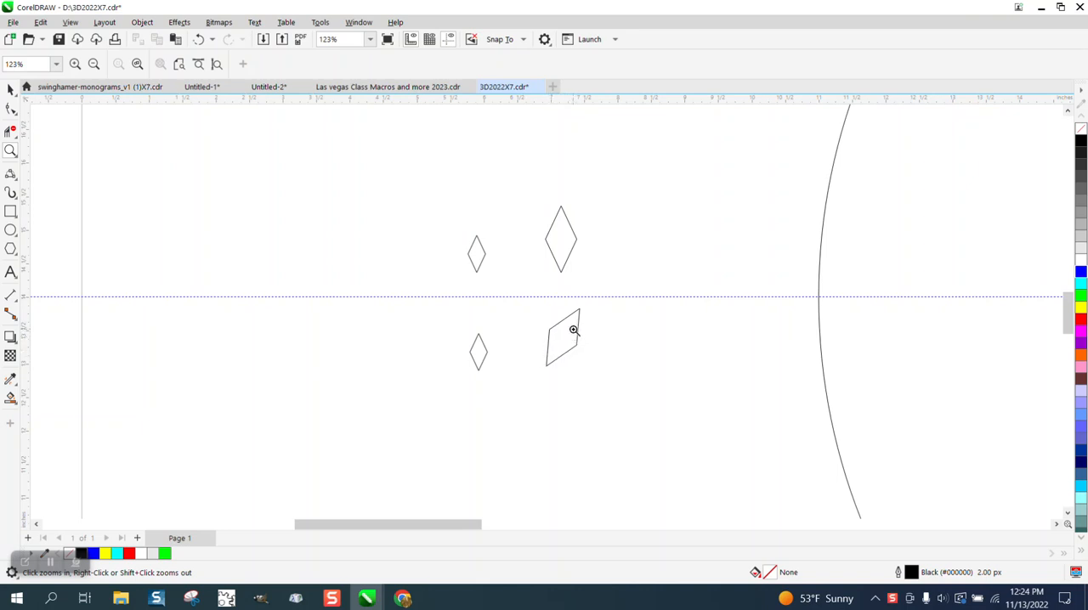
Step: Delete the large circle around the arc
scroll(546, 330, "down", 3)
scroll(546, 330, "down", 2)
left_click_drag(510, 288, 595, 335)
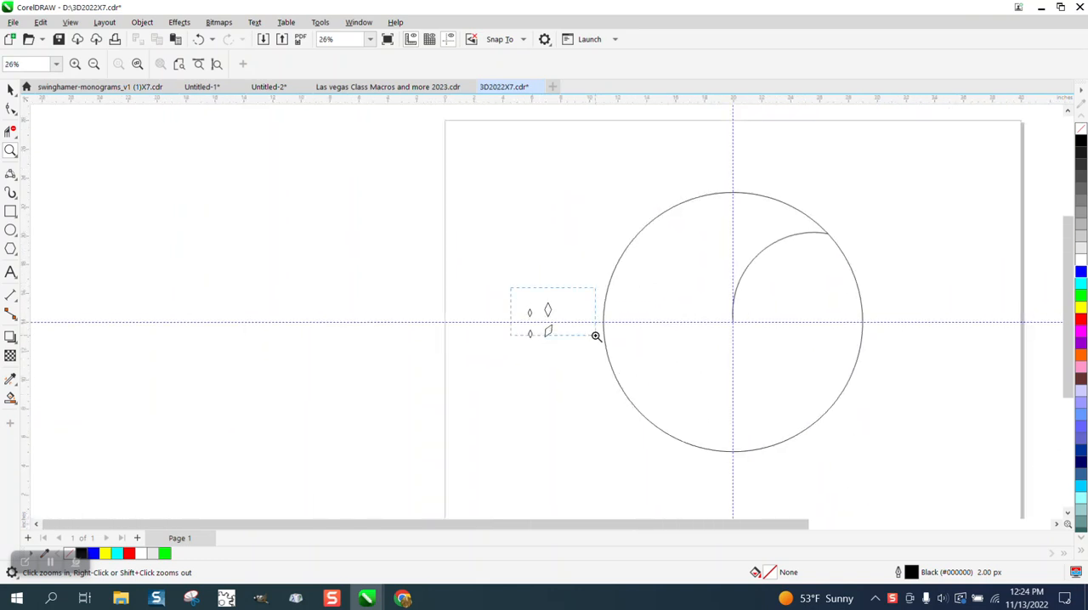
scroll(472, 281, "down", 3)
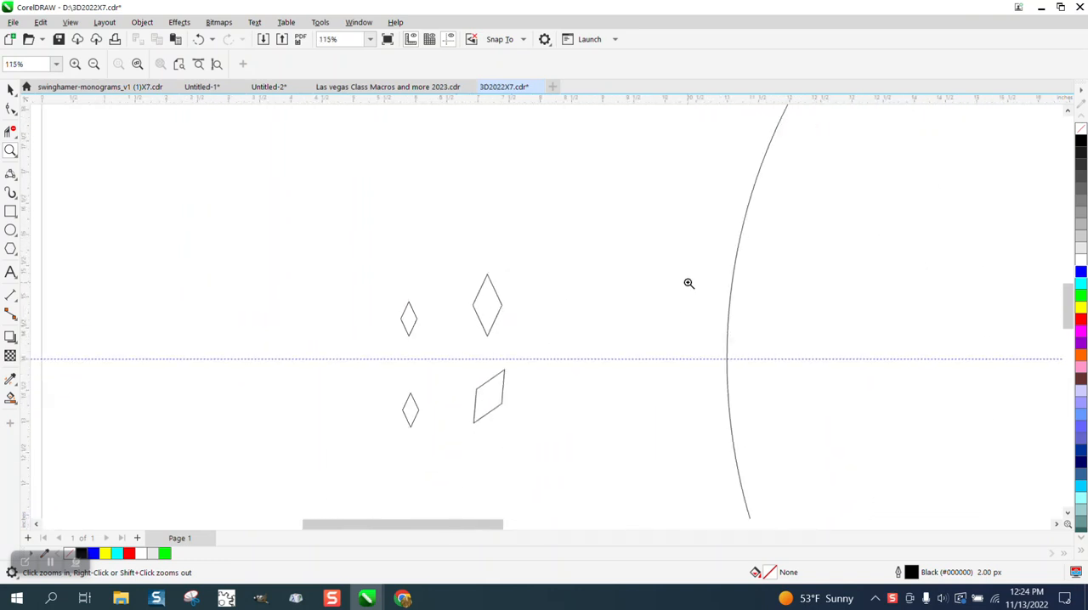
scroll(708, 284, "down", 4)
key("space")
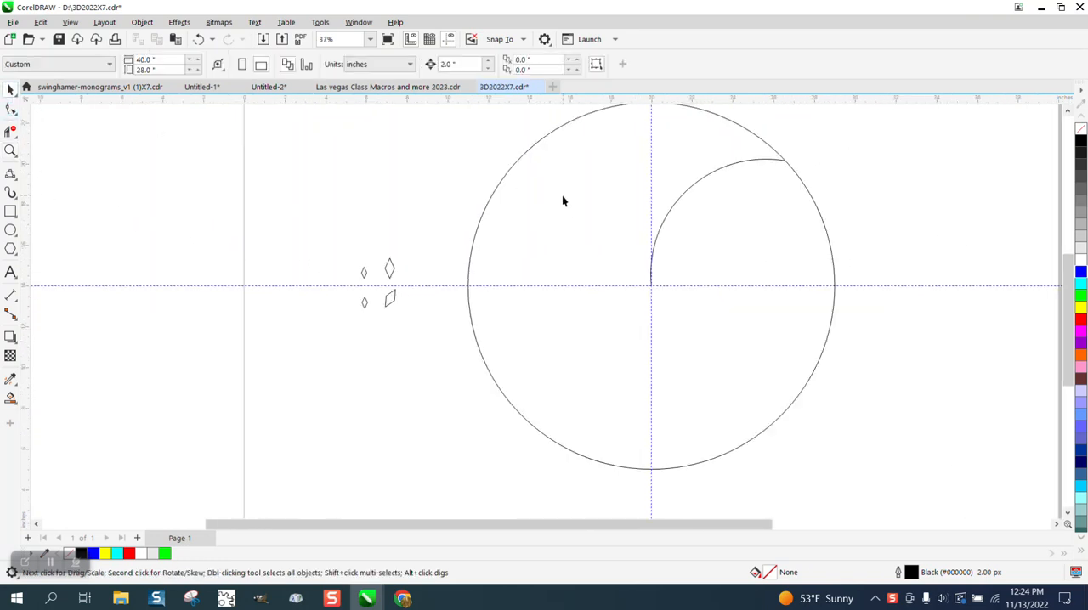
scroll(575, 244, "down", 1)
left_click(736, 221)
key("Delete")
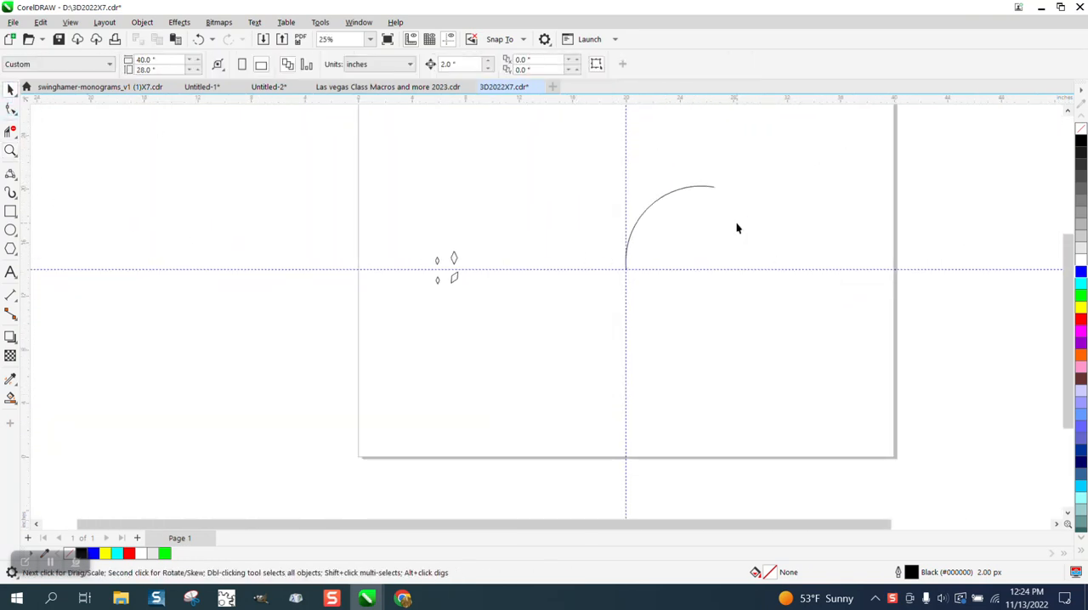
Step: Set the document's nudge distance to 10 inches with nothing selected
left_click(695, 188)
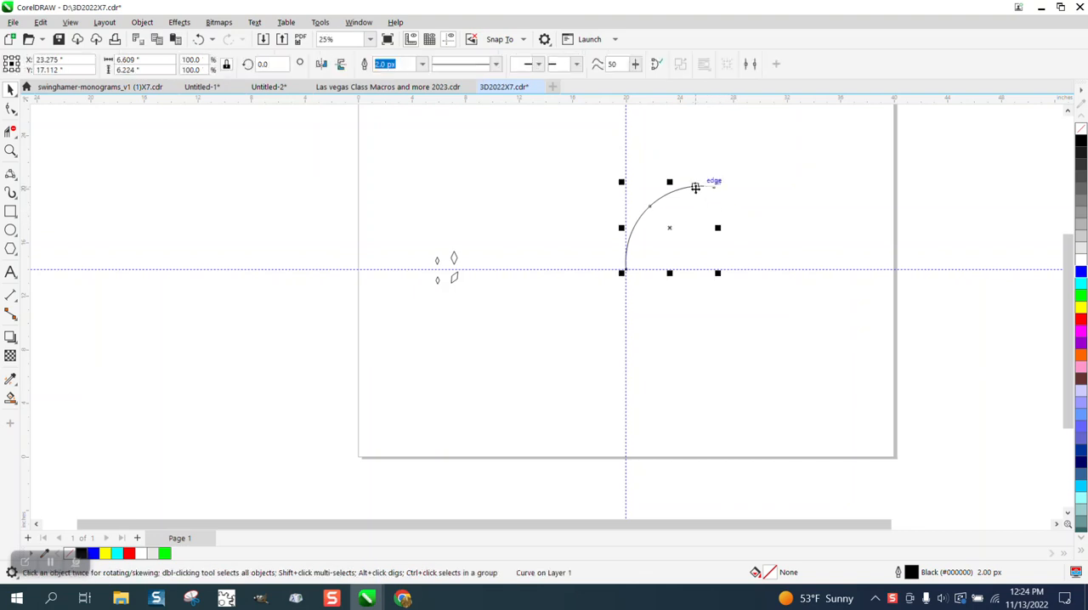
left_click(719, 126)
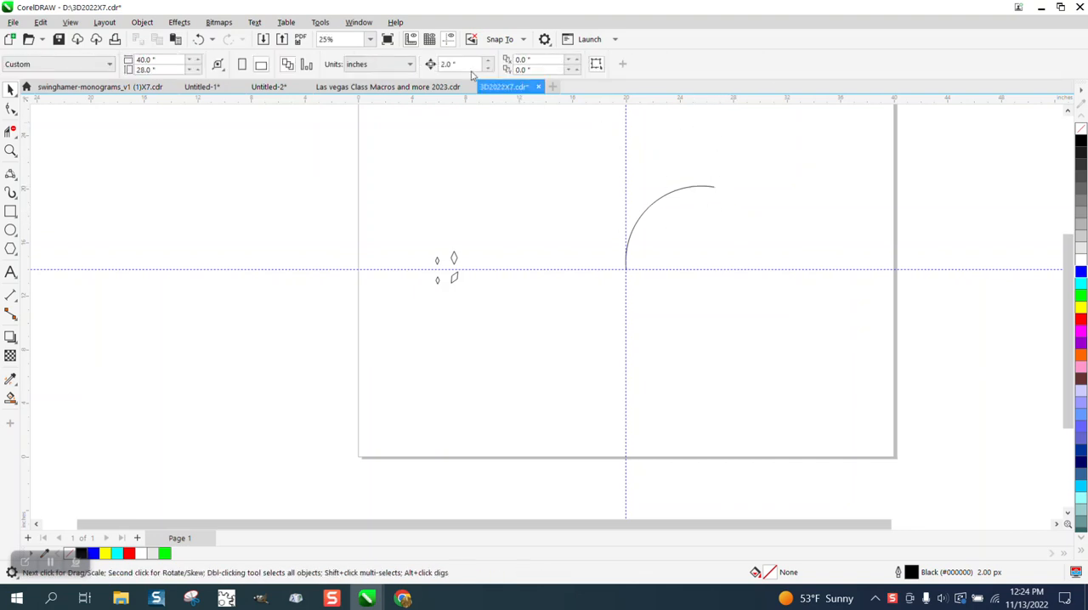
left_click(461, 63)
type("10")
Step: Make a duplicate of the arc 20 inches to its right, keeping one arc at the guideline intersection
left_click(694, 187)
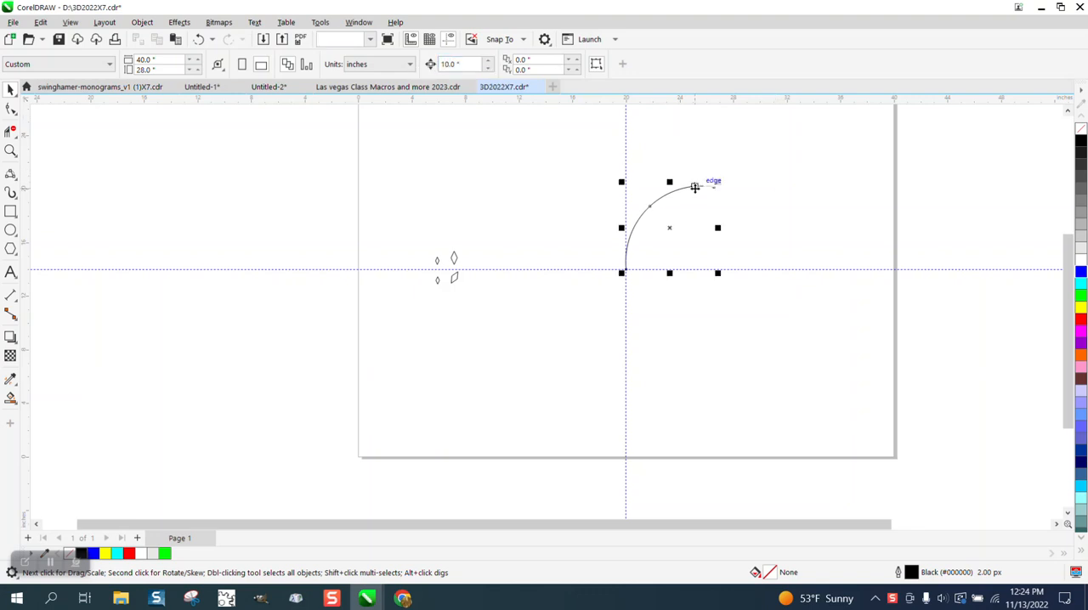
key("Right")
key("Right")
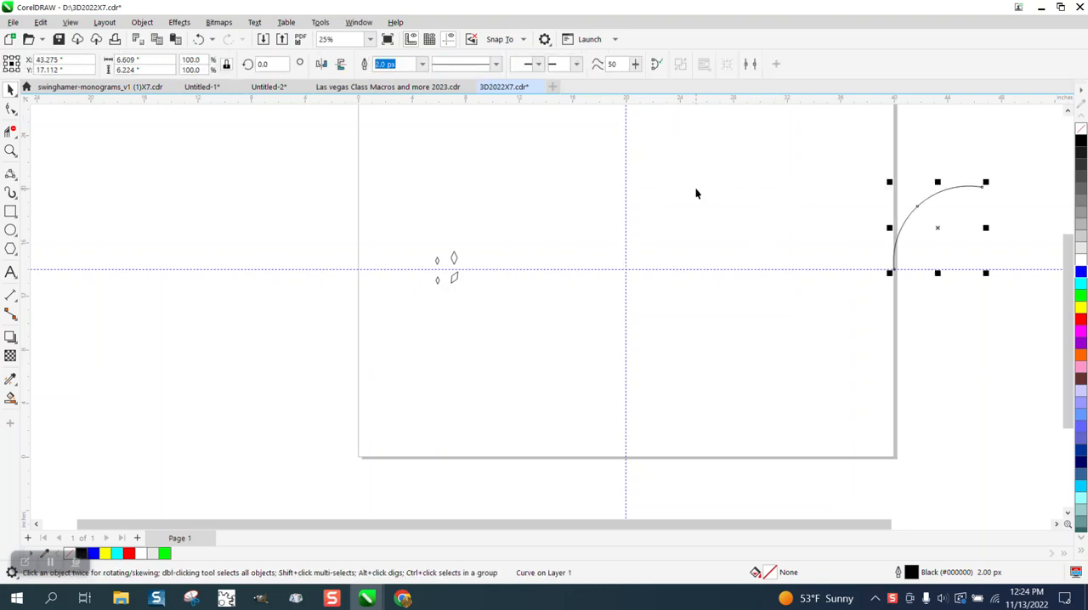
key("KP_Add")
key("Left")
key("Left")
Step: Move the two upper diamonds closer to the arc and the lower pair with the skewed diamond off the page's left edge
left_click_drag(416, 241, 536, 203)
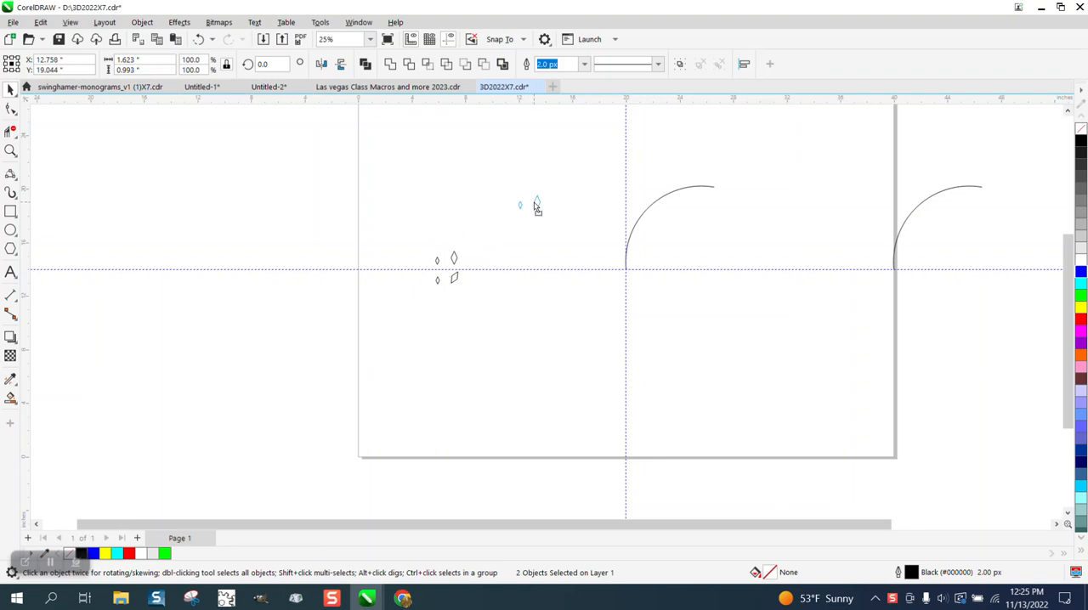
left_click_drag(432, 260, 342, 189)
Step: Blend the small and large upright diamonds with 14 steps
left_click_drag(457, 172, 582, 234)
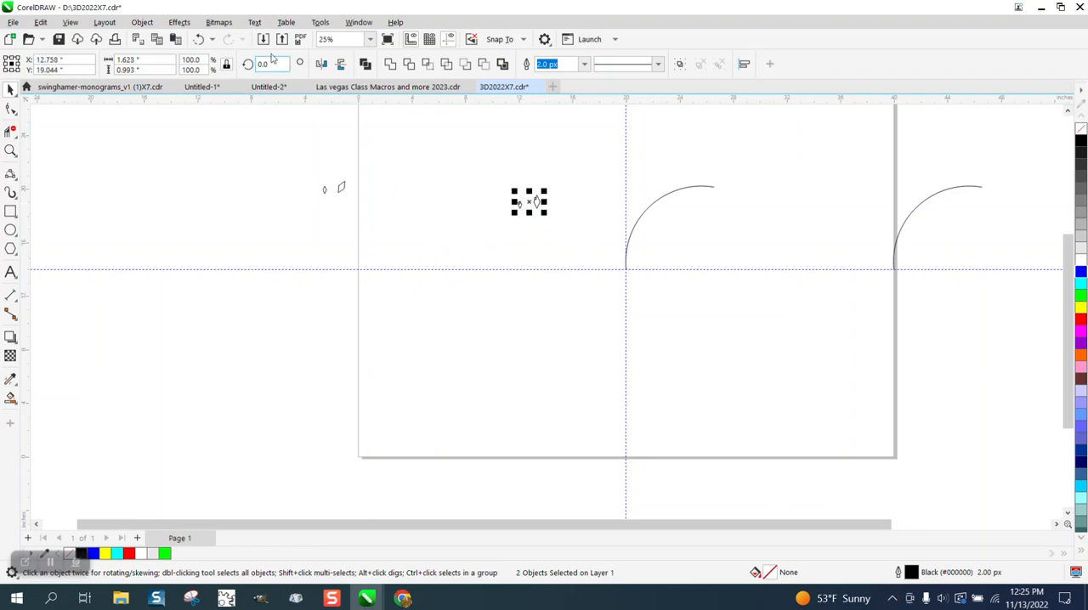
left_click(179, 22)
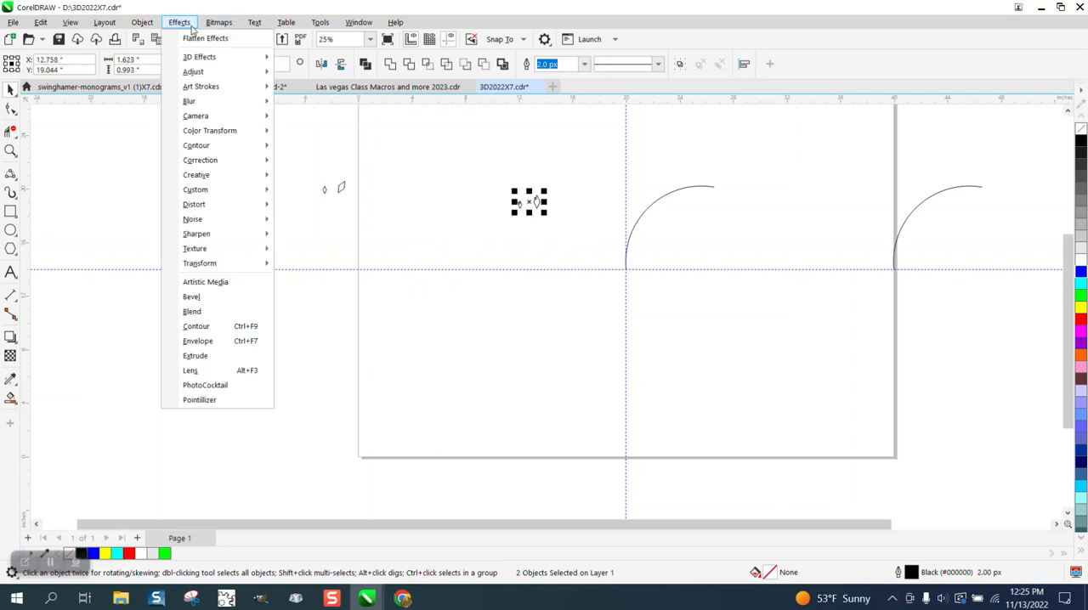
left_click(204, 311)
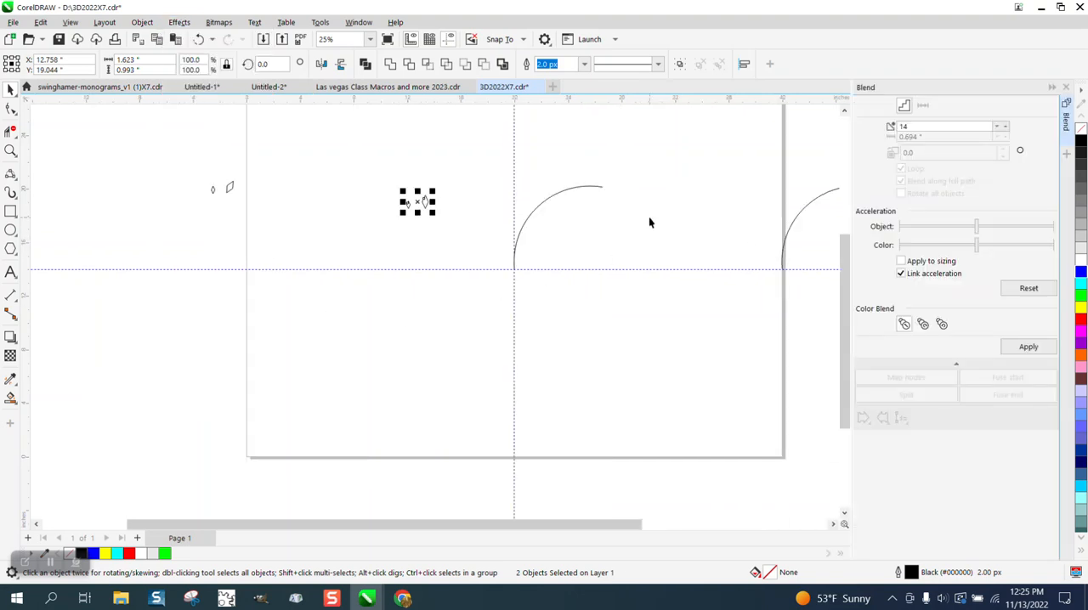
left_click(1024, 347)
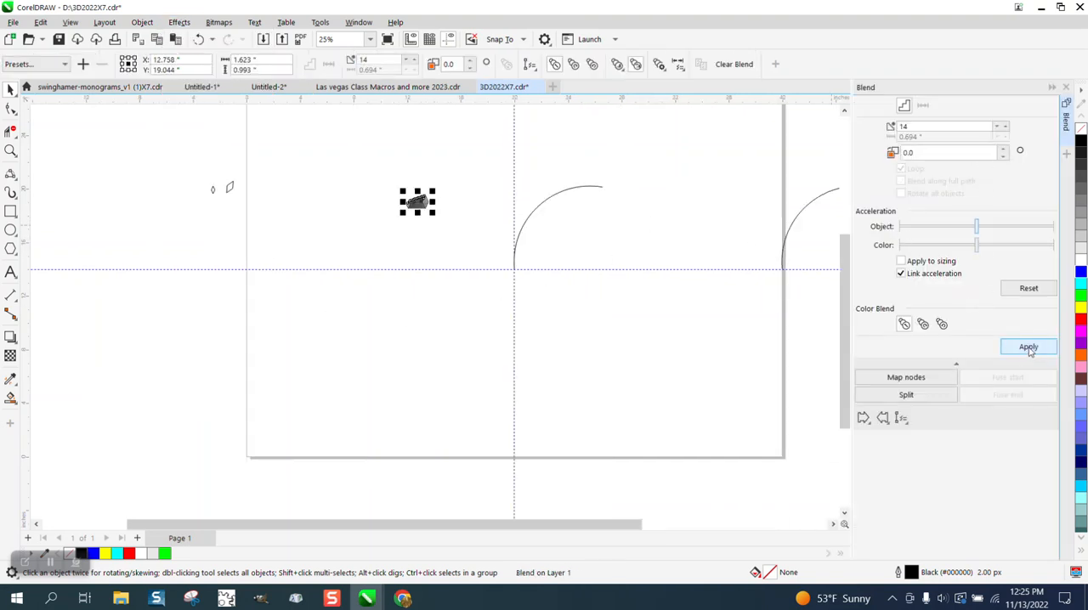
Step: Assign the arc at the guideline intersection as the blend's new path and blend along the full path
left_click(902, 418)
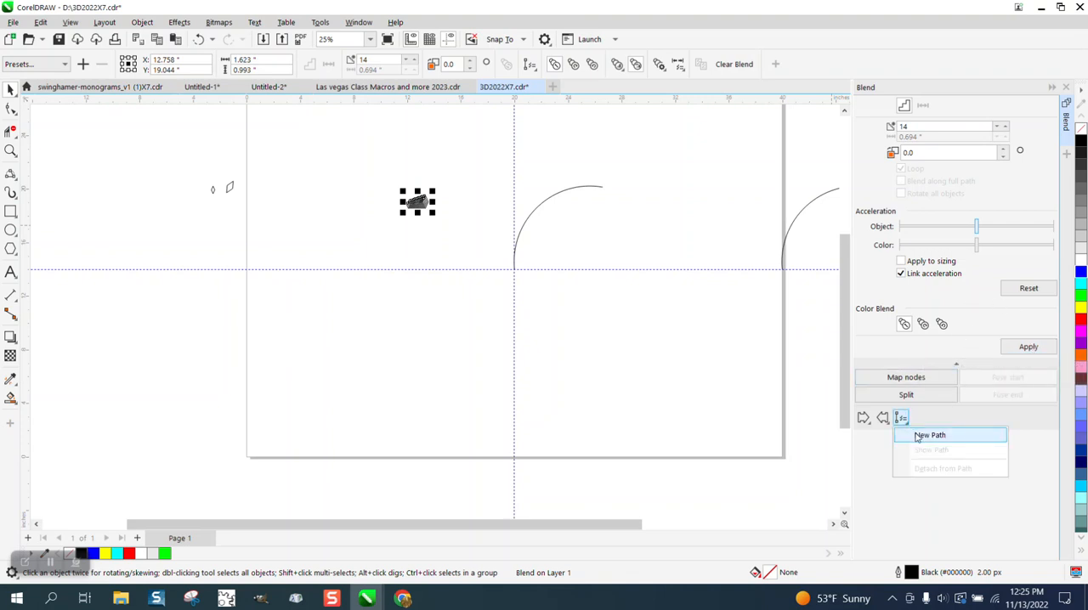
left_click(920, 437)
left_click(543, 202)
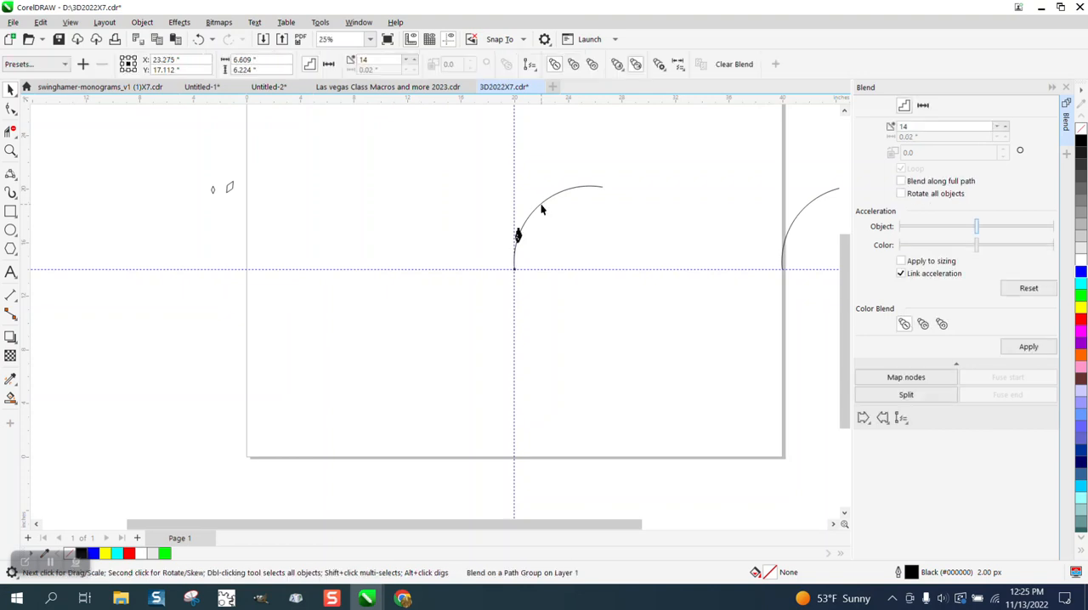
left_click(1028, 347)
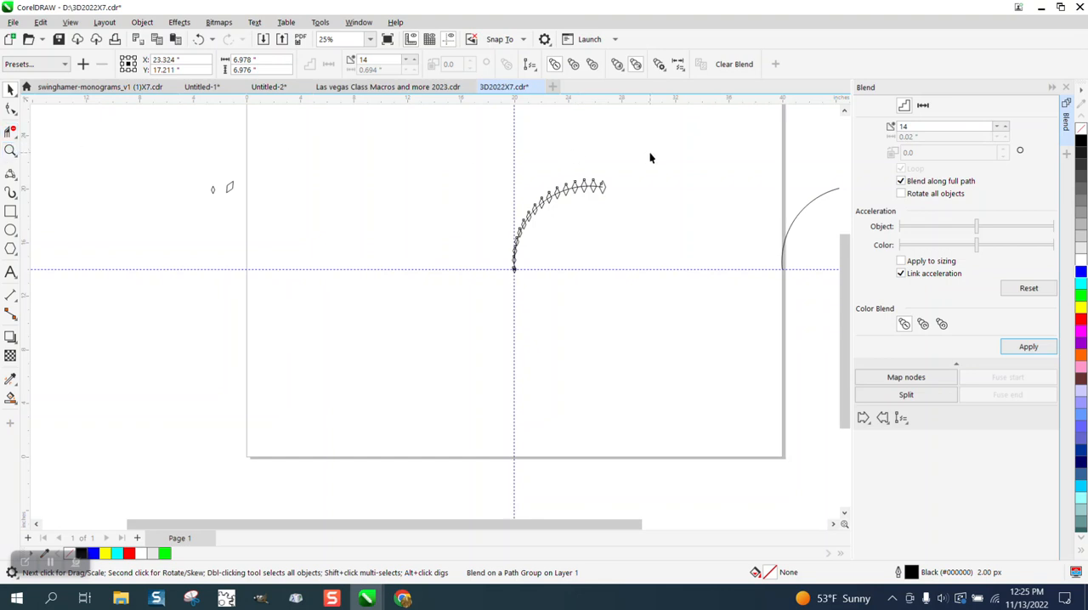
Step: Break apart the diamond blend that follows the arc
key("z")
left_click_drag(456, 160, 668, 315)
left_click(12, 90)
left_click(108, 134)
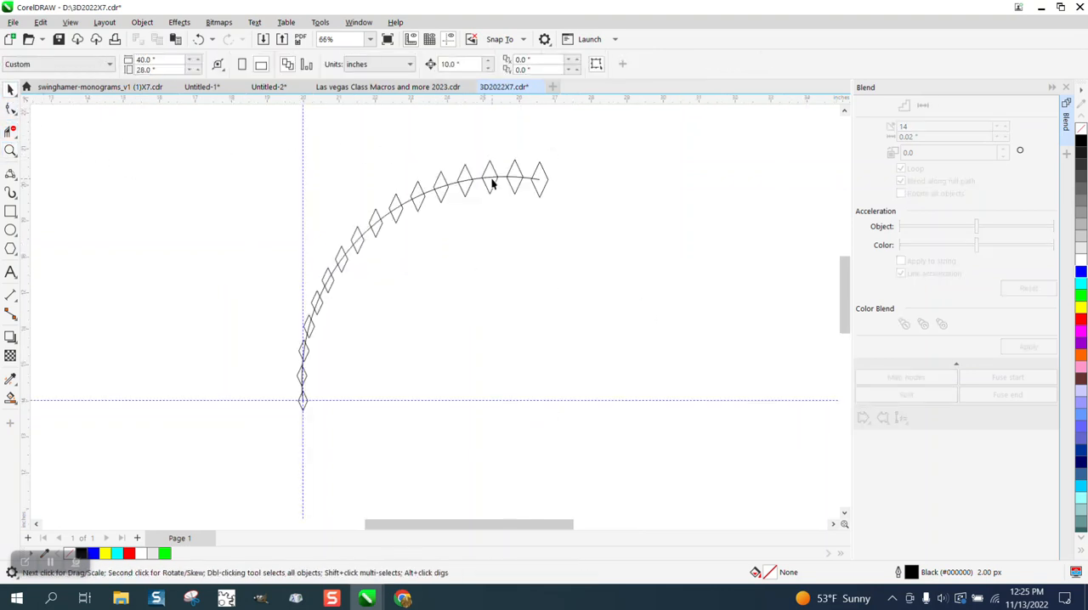
scroll(321, 168, "down", 1)
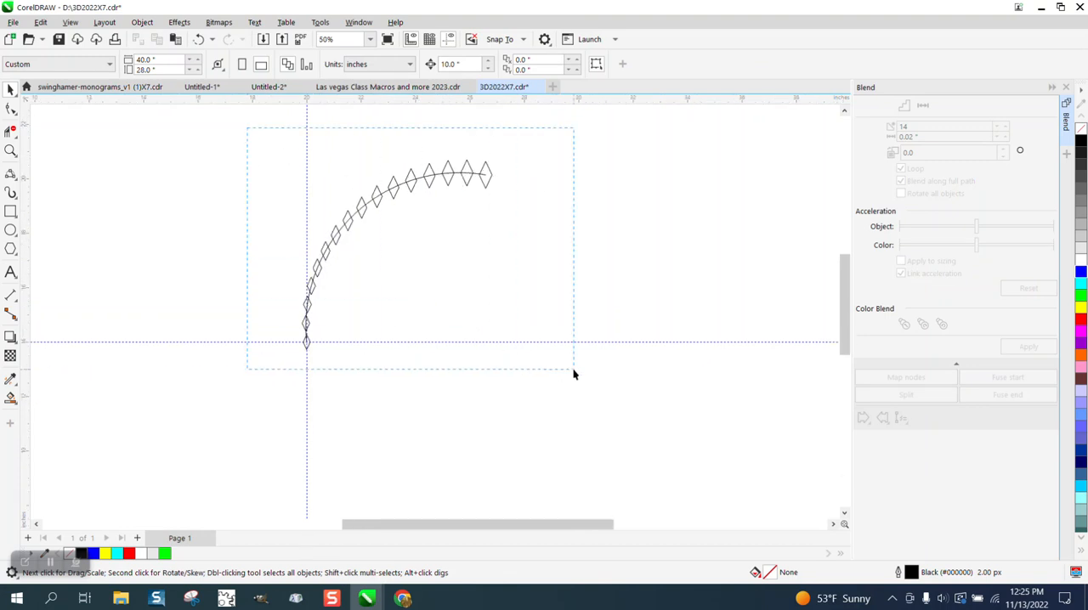
left_click_drag(574, 374, 573, 374)
left_click(143, 23)
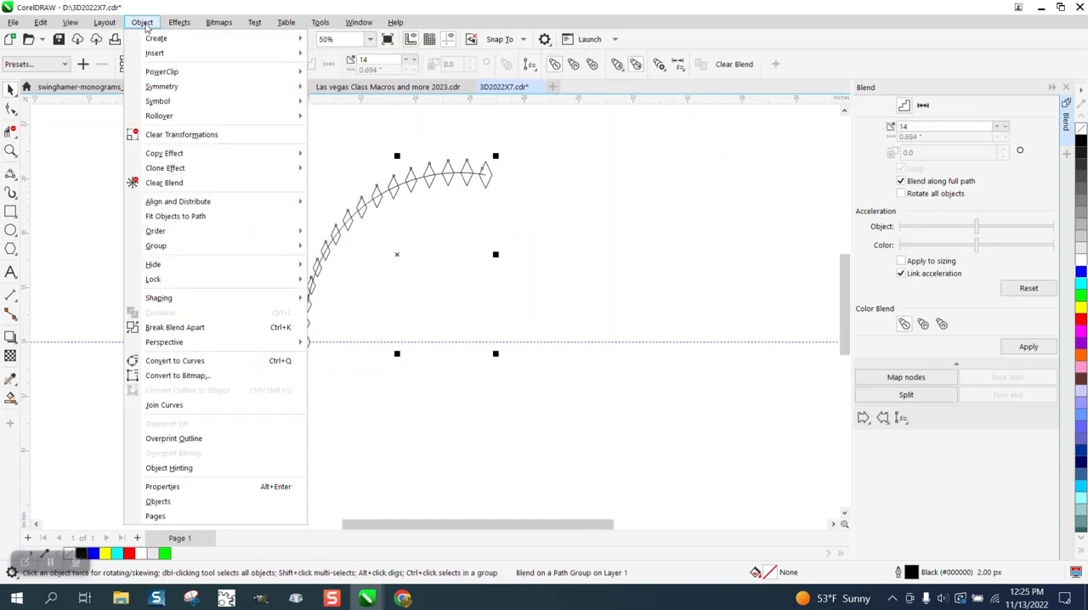
left_click(174, 328)
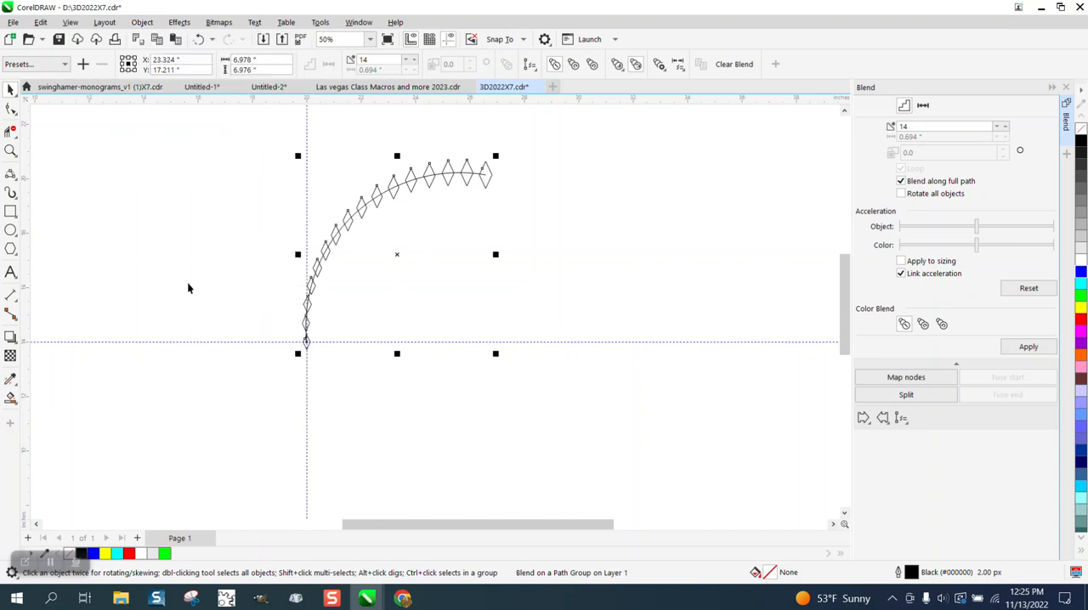
Step: Delete the arc path running through the diamonds
left_click(428, 207)
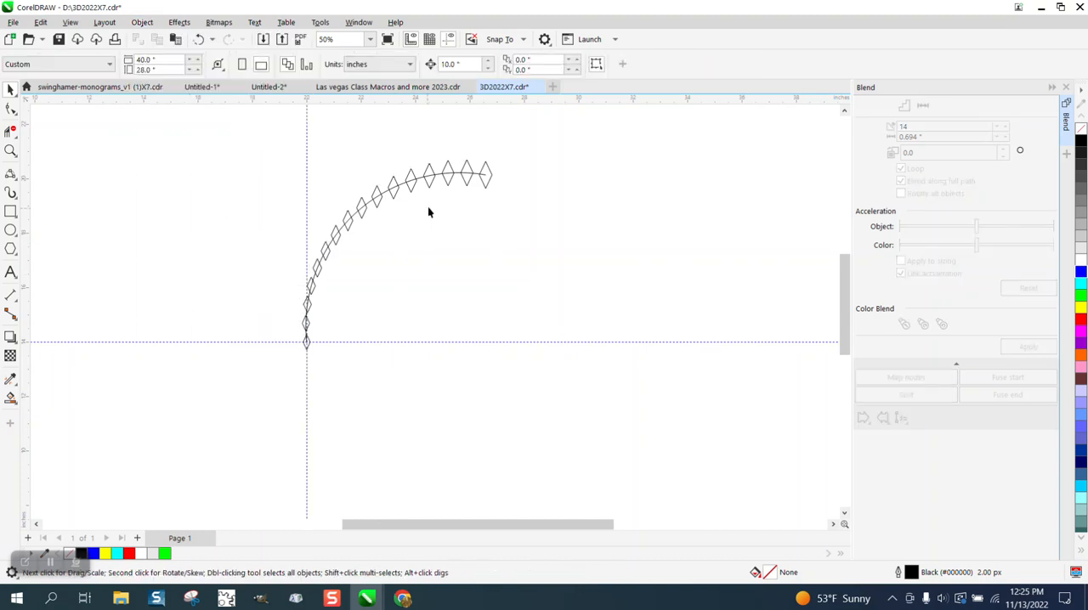
left_click(476, 177)
key("Delete")
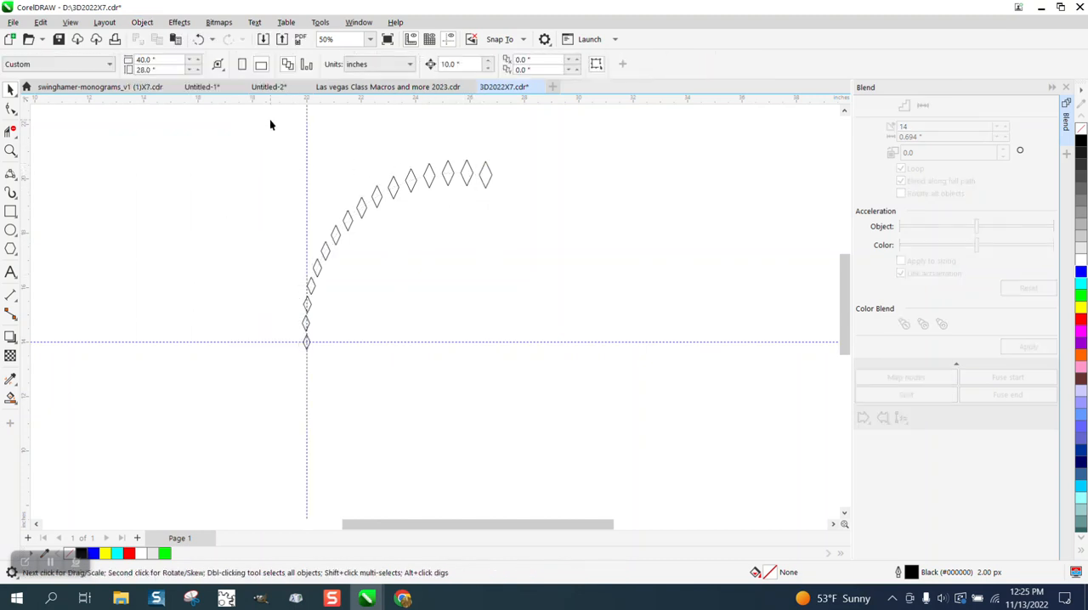
Step: Group the whole curved row of diamonds and fill it with black
left_click_drag(553, 343, 554, 344)
key("ctrl+g")
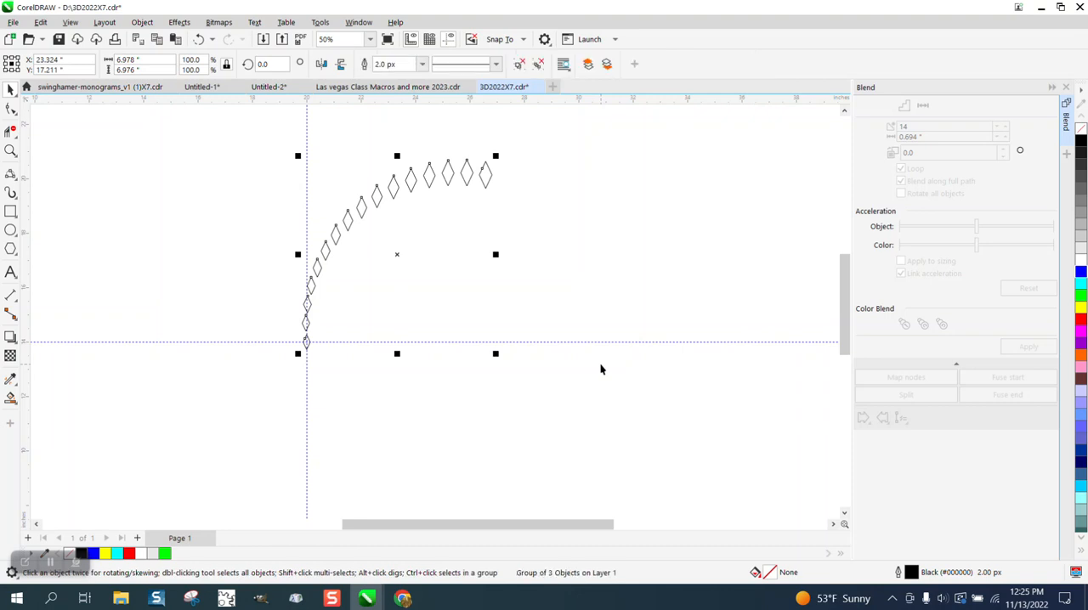
left_click(1080, 141)
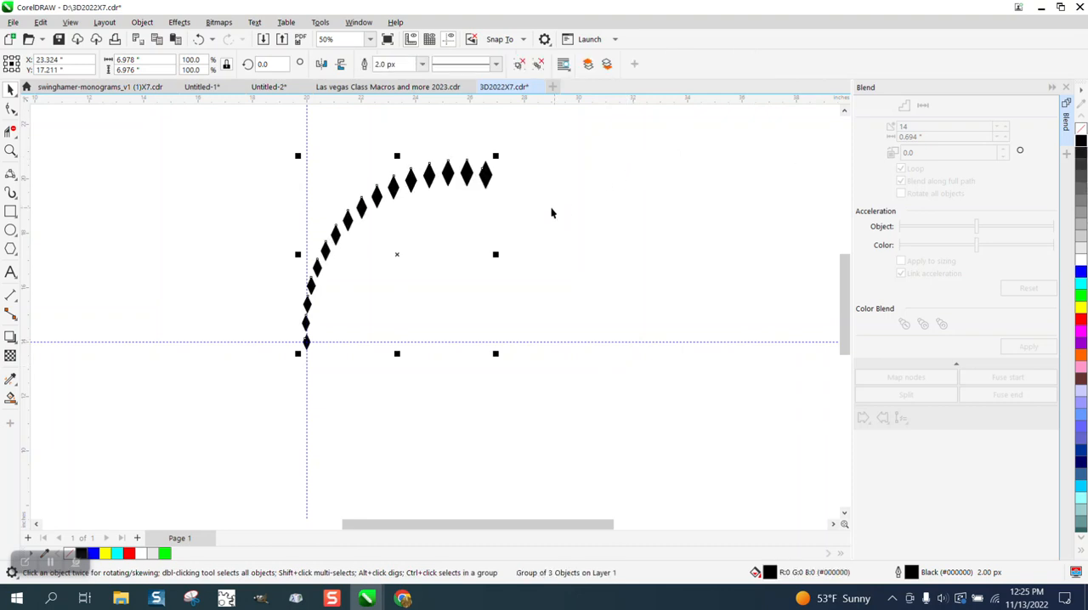
Step: Move the diamond group's centre of rotation to the guideline intersection in the middle of its lowest diamond
scroll(548, 208, "down", 1)
left_click(416, 248)
left_click_drag(416, 249, 401, 357)
left_click(10, 151)
key("space")
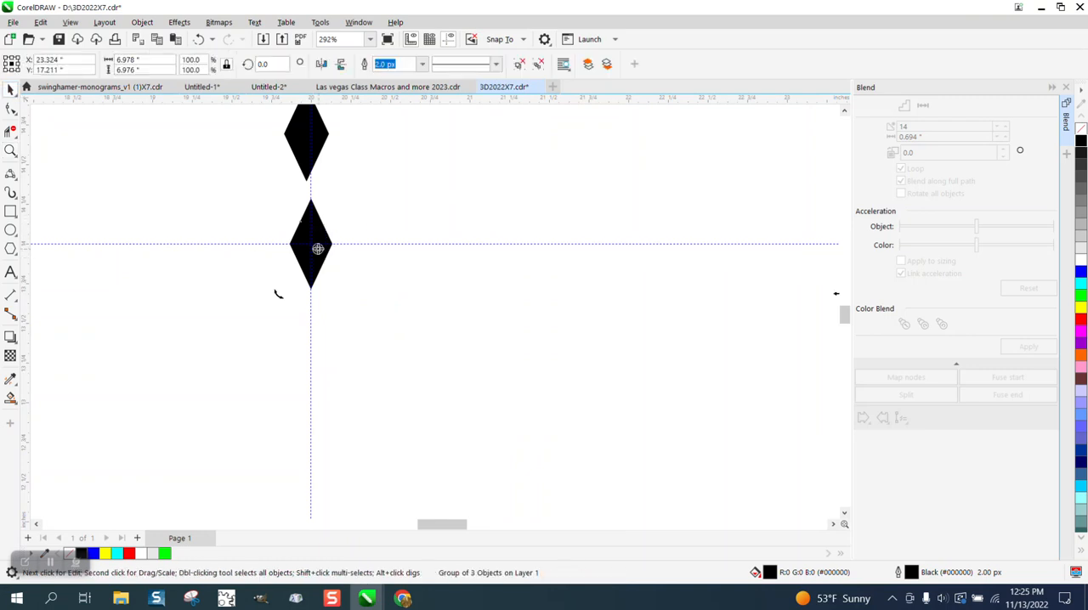
key("Escape")
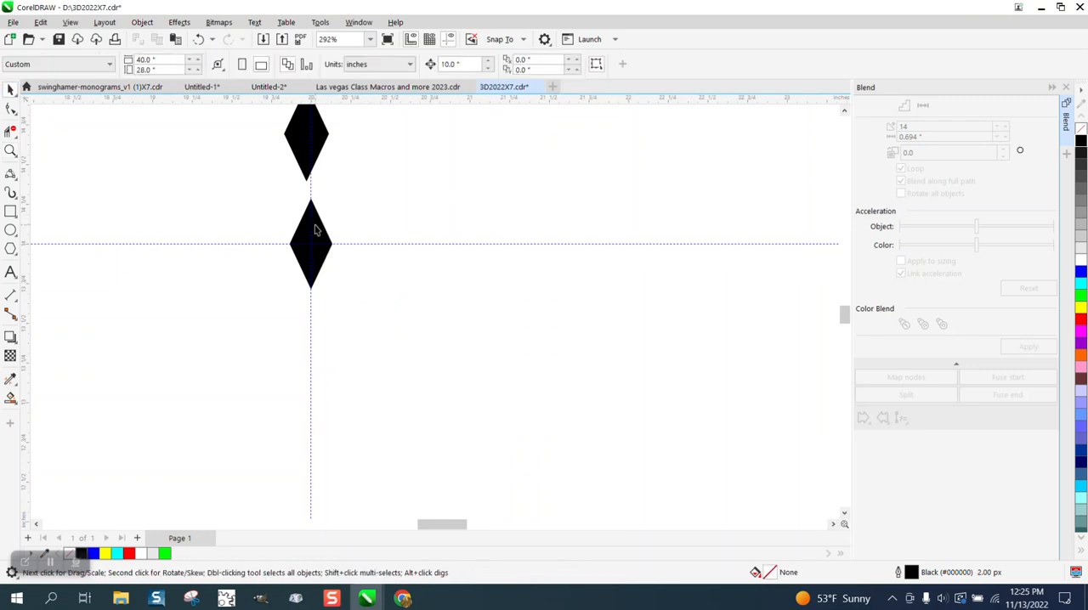
left_click(315, 230)
left_click(320, 219)
scroll(294, 265, "down", 5)
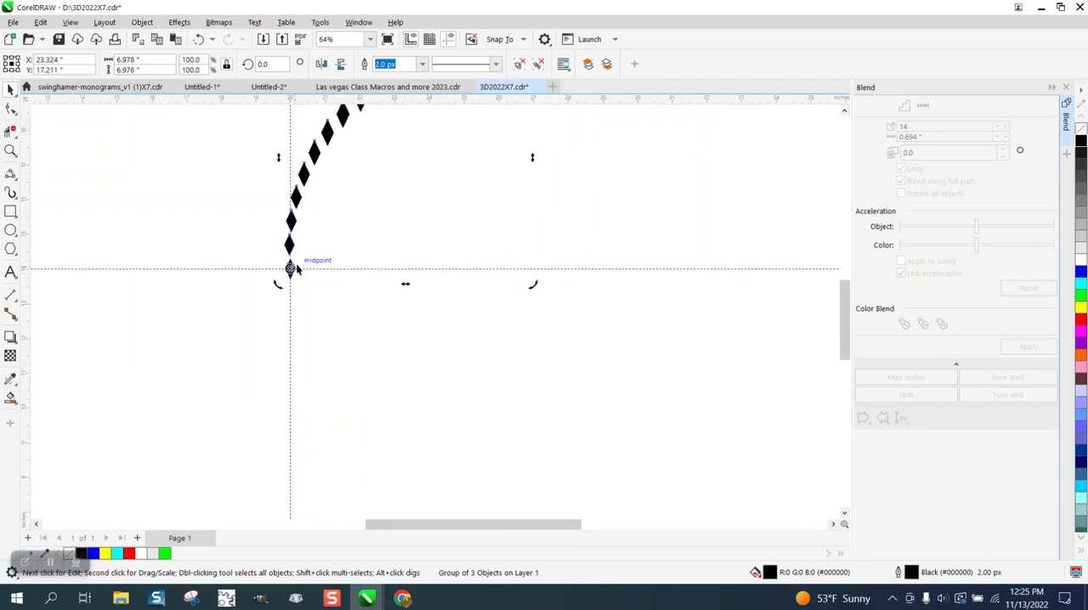
Step: Create a duplicate of the diamond row rotated 10 degrees about the guideline intersection
scroll(291, 268, "down", 3)
left_click_drag(279, 63, 244, 67)
type("10")
key("Return")
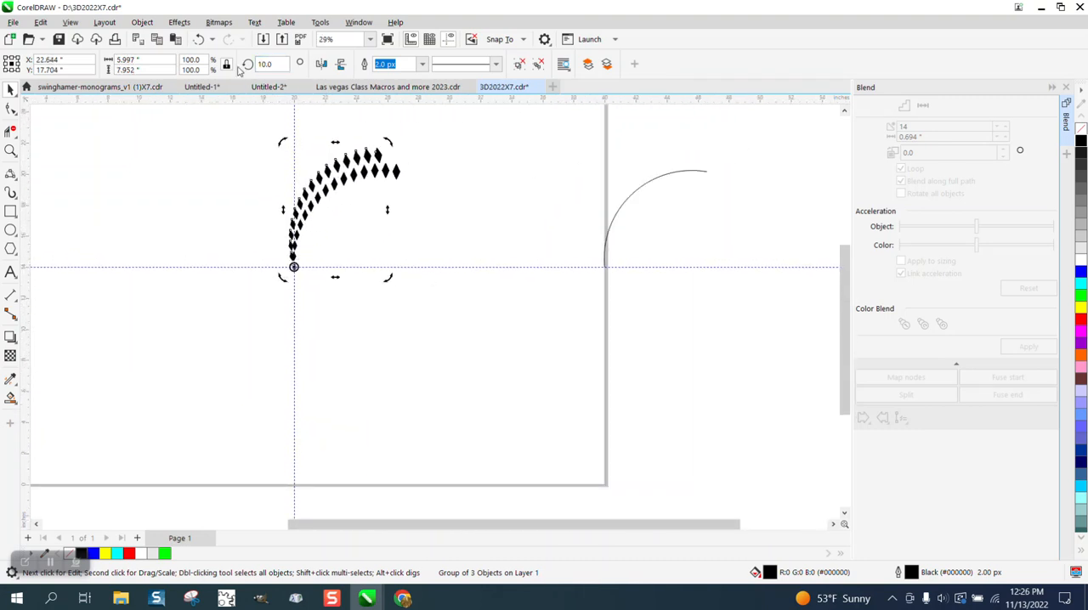
Step: Repeat the rotated duplicates every 10 degrees from 20 to 350 degrees to complete the circular diamond pattern
left_click(264, 67)
type("20")
key("Return")
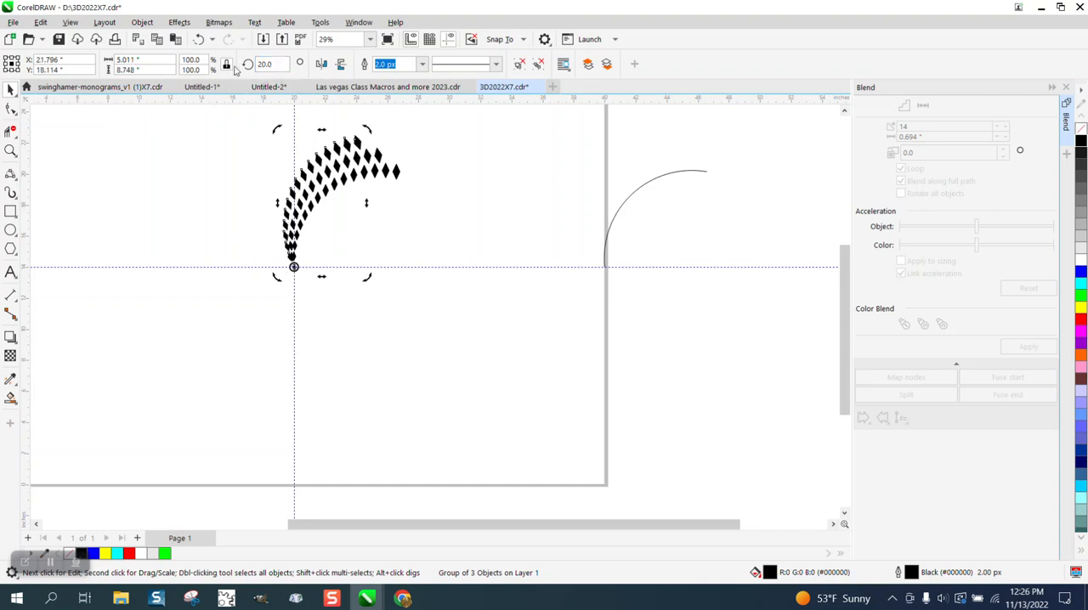
type("300")
key("Return")
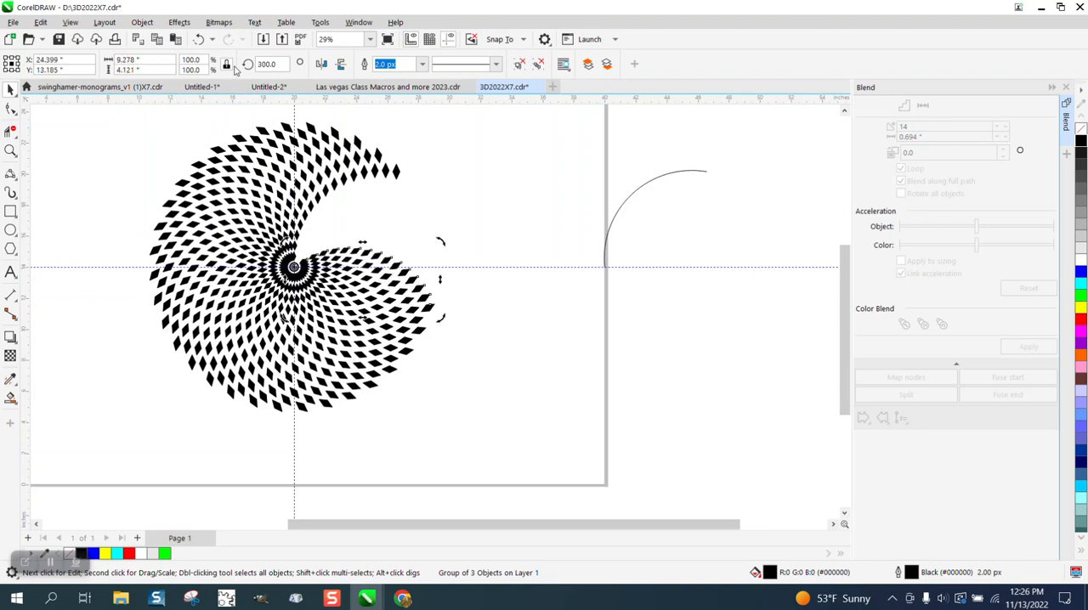
key("ctrl+d")
key("ctrl+d")
key("ctrl+d")
key("ctrl+d")
key("ctrl+d")
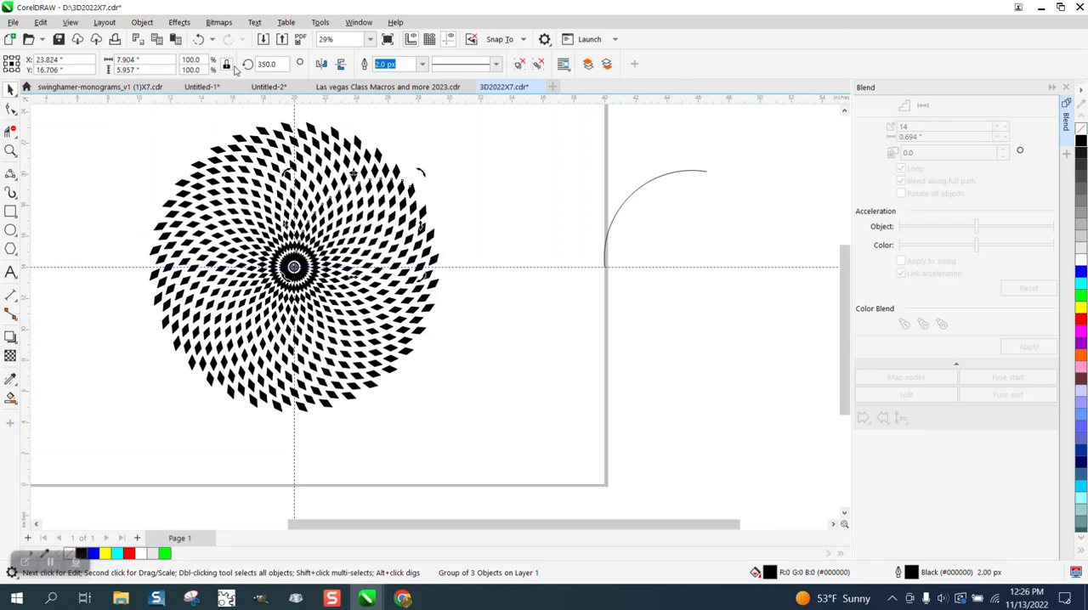
Step: Select the entire circular diamond pattern and move it off the page to the lower right
scroll(400, 238, "down", 1)
left_click_drag(202, 134, 479, 391)
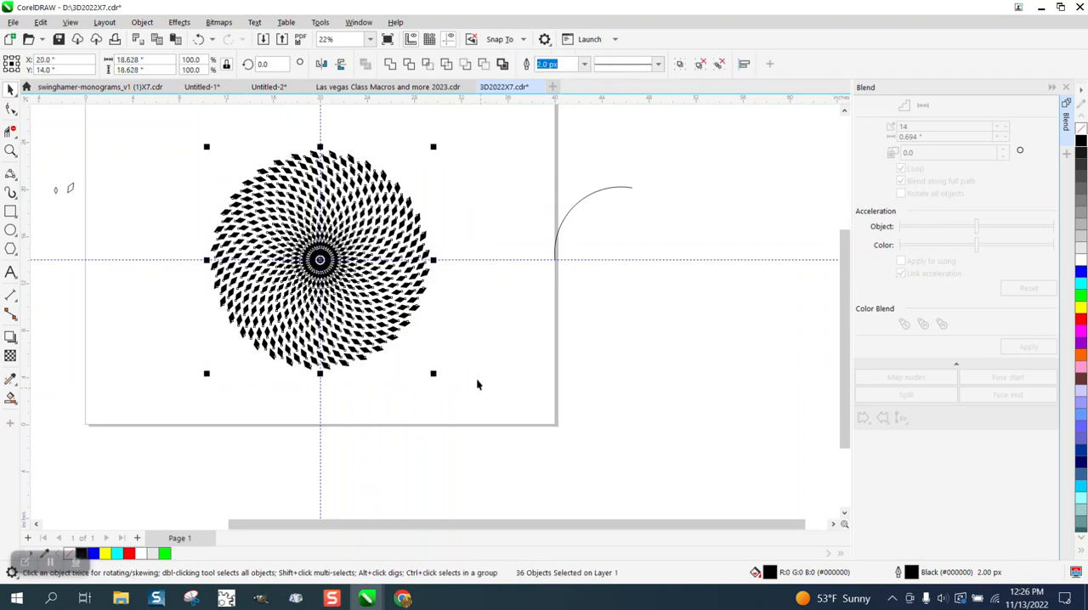
scroll(447, 353, "down", 1)
left_click_drag(354, 281, 697, 371)
Step: Move the spare arc 20 inches left so it starts at the guideline intersection
left_click(575, 230)
key("Left")
key("Left")
key("Left")
key("Left")
key("Left")
key("Left")
key("Left")
key("Left")
key("Left")
key("Left")
key("Left")
key("Left")
key("Left")
key("Left")
key("Left")
key("Left")
key("Left")
key("Left")
key("Left")
key("Left")
Step: Blend the two spare diamonds with 14 steps and attach the blend along the full path of the arc
left_click_drag(140, 210, 194, 256)
left_click(1029, 347)
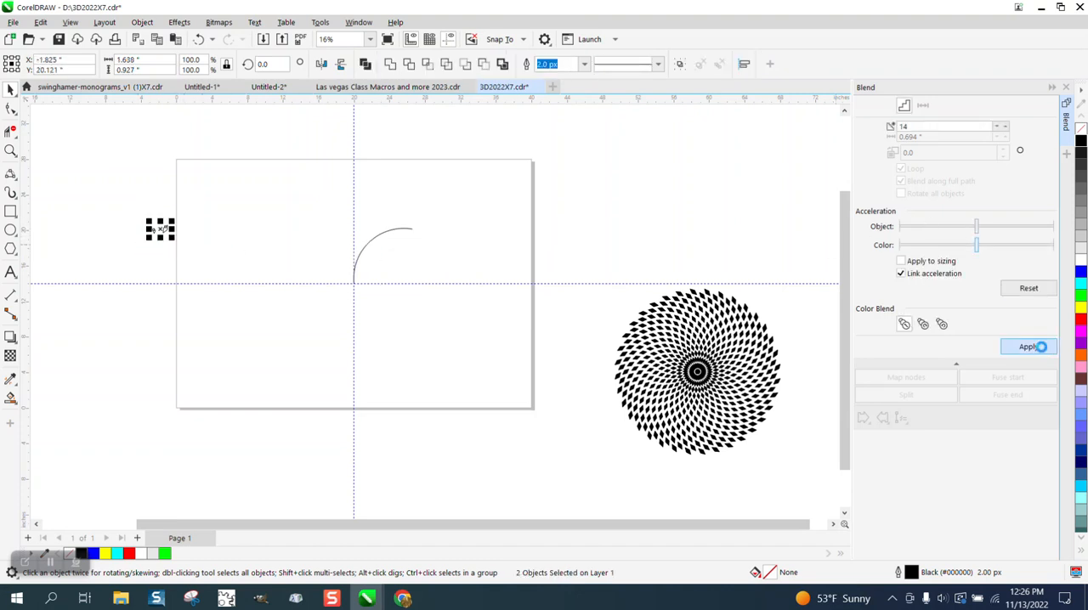
left_click(905, 420)
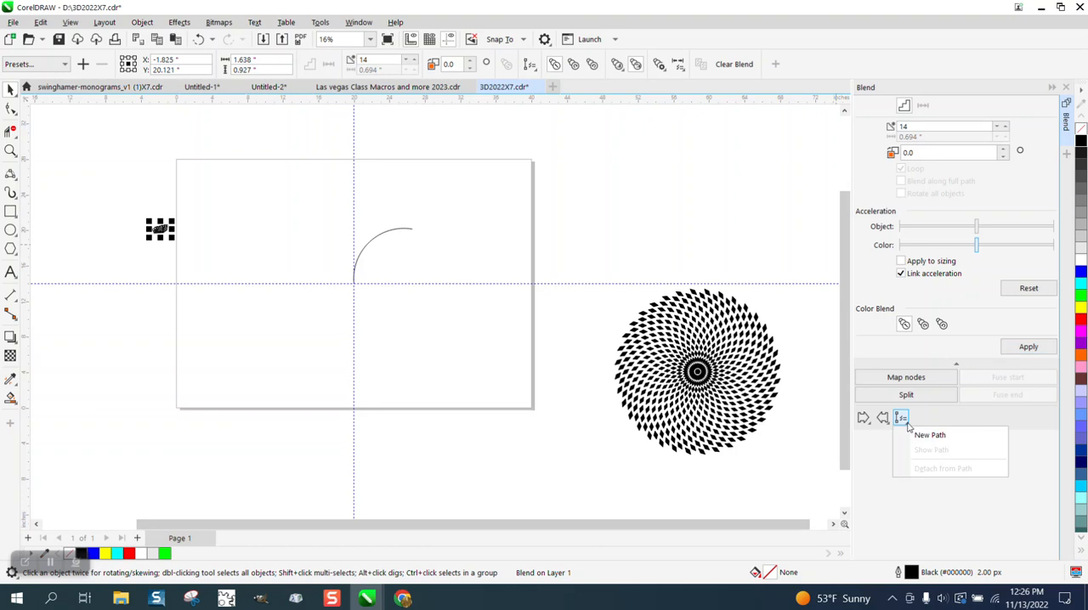
left_click(924, 437)
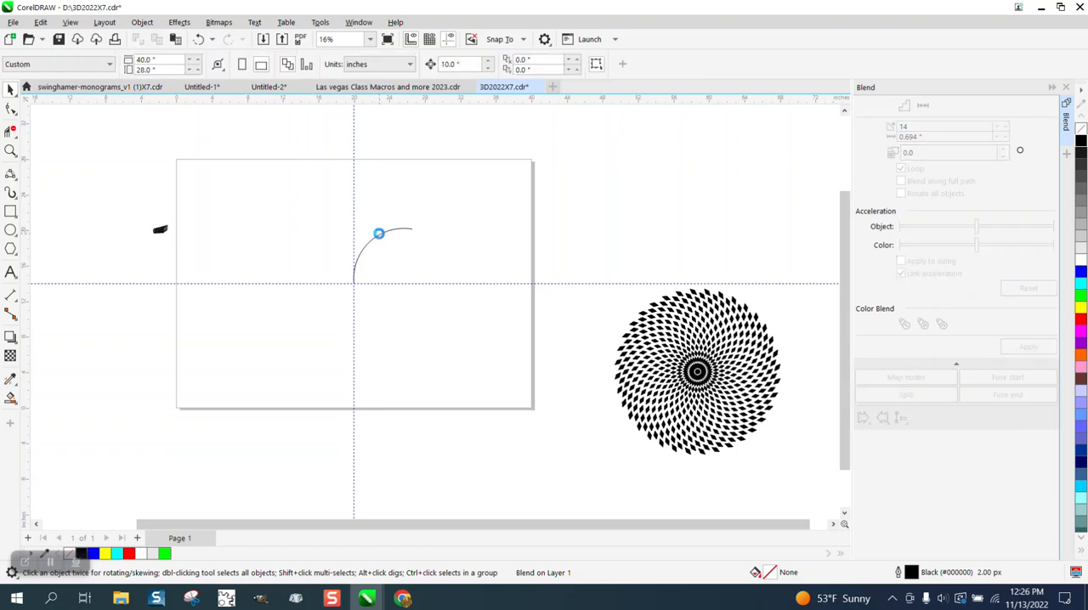
left_click(379, 238)
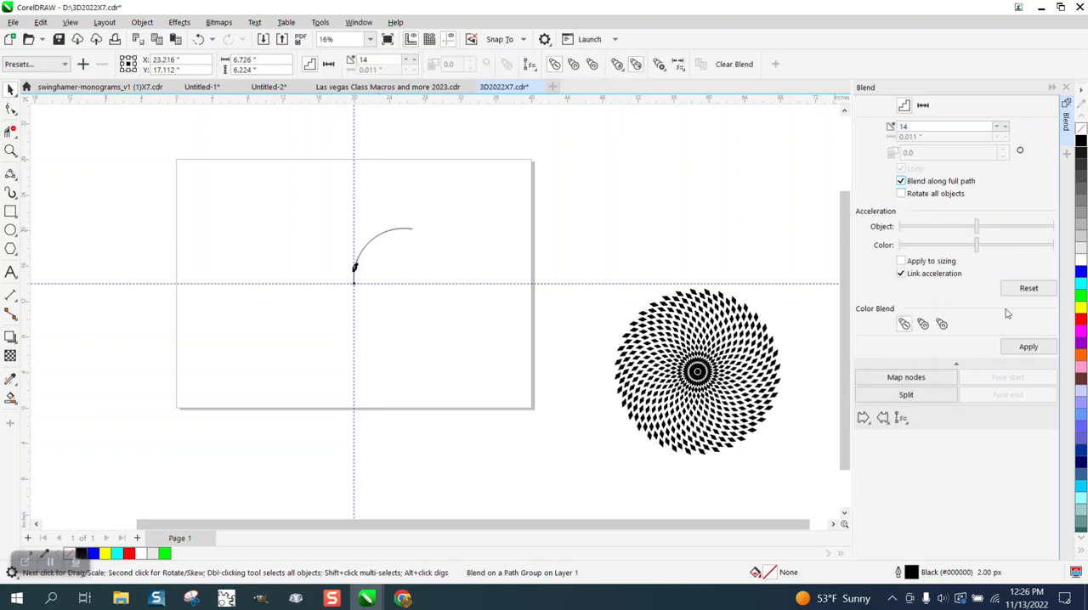
left_click(1028, 347)
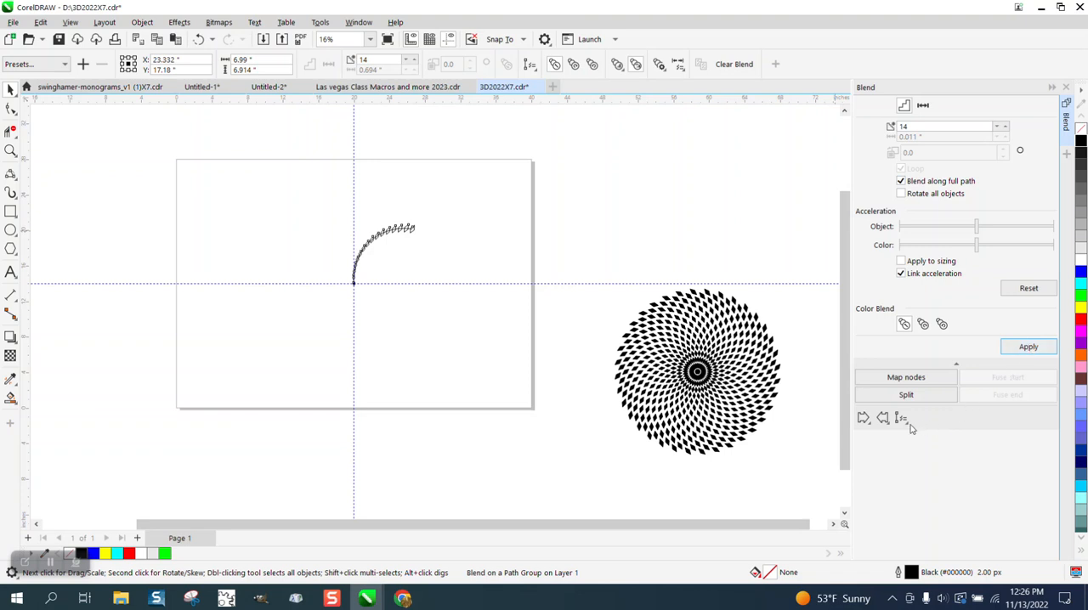
Step: Break the diamond blend apart and delete the arc that served as its path
left_click(11, 151)
left_click_drag(320, 203, 533, 321)
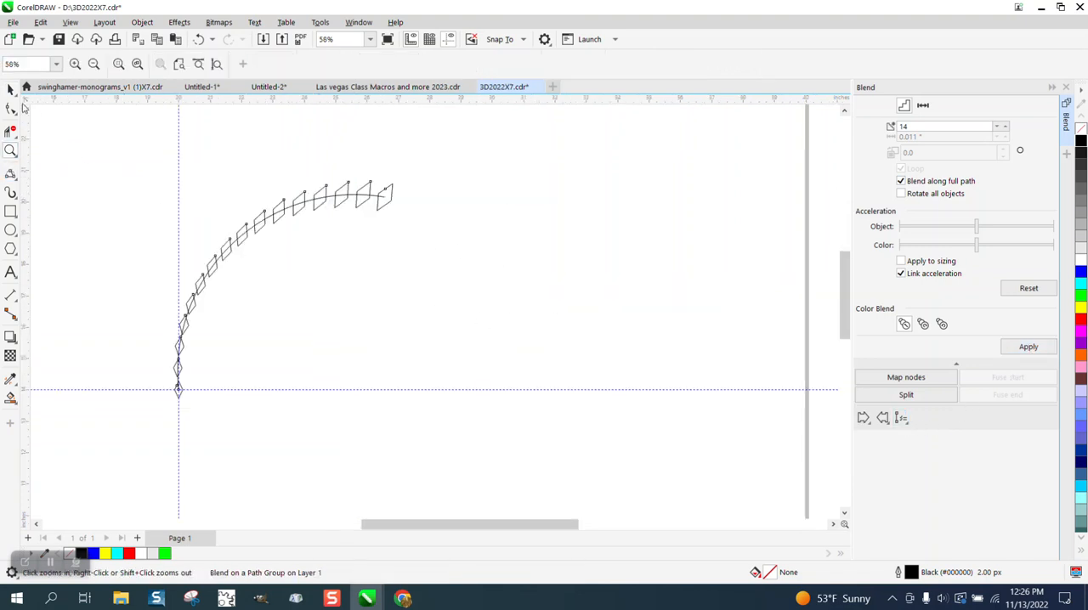
left_click(10, 89)
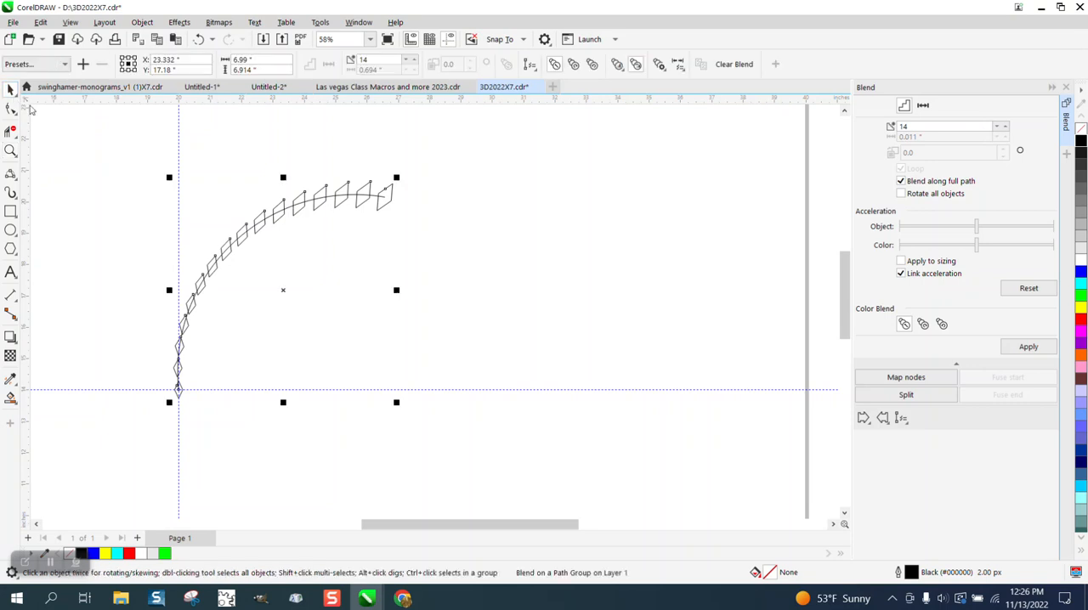
left_click(141, 22)
left_click(158, 327)
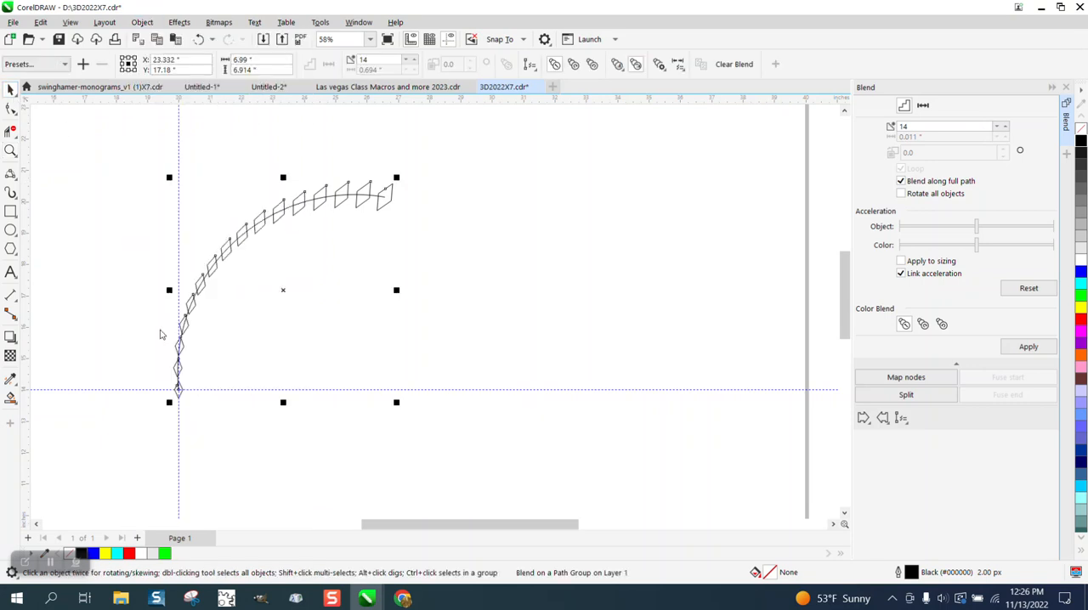
left_click(338, 328)
left_click(375, 199)
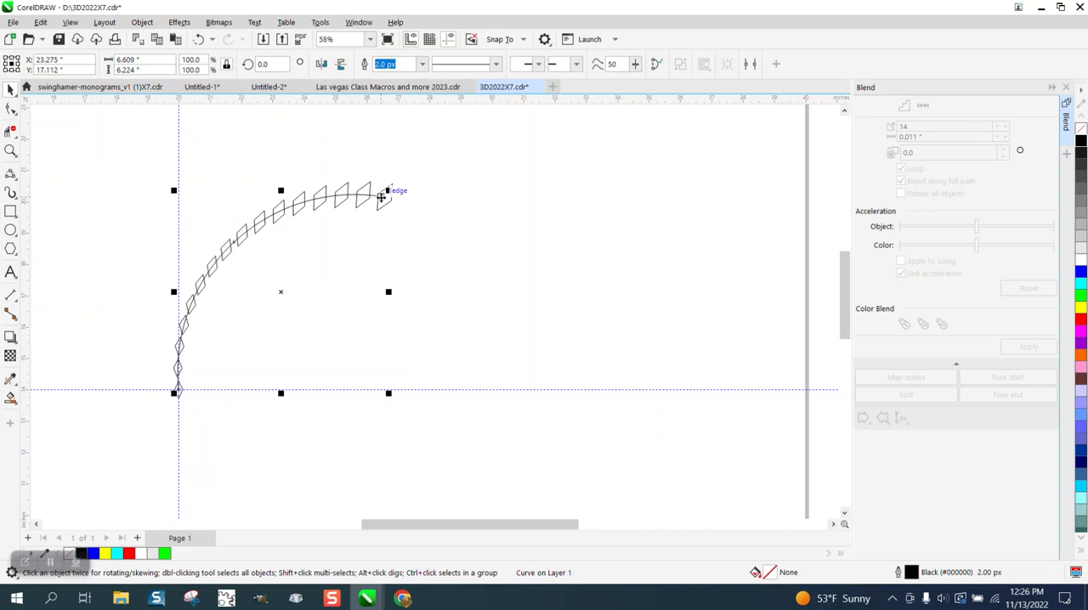
left_click(381, 201)
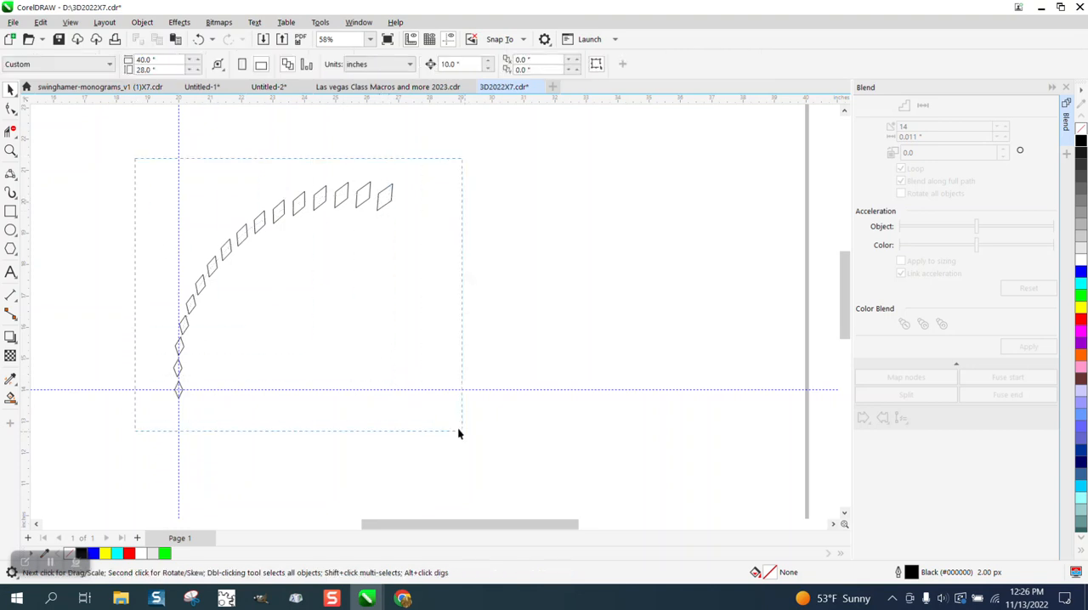
Step: Group all the diamonds in the curved row and fill the group with black
left_click_drag(458, 434, 442, 428)
key("ctrl+g")
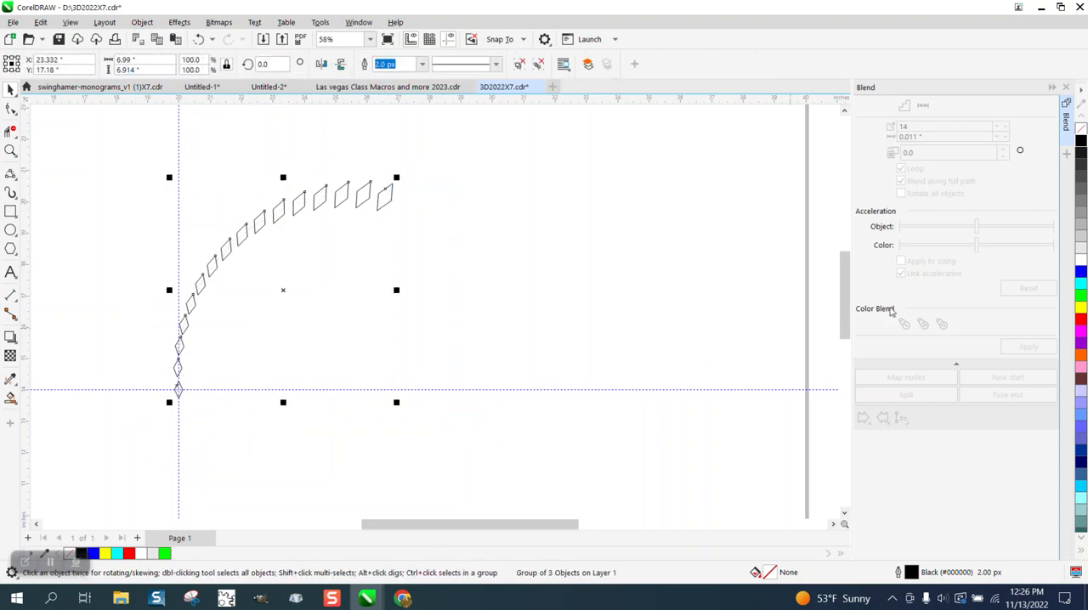
left_click(1082, 144)
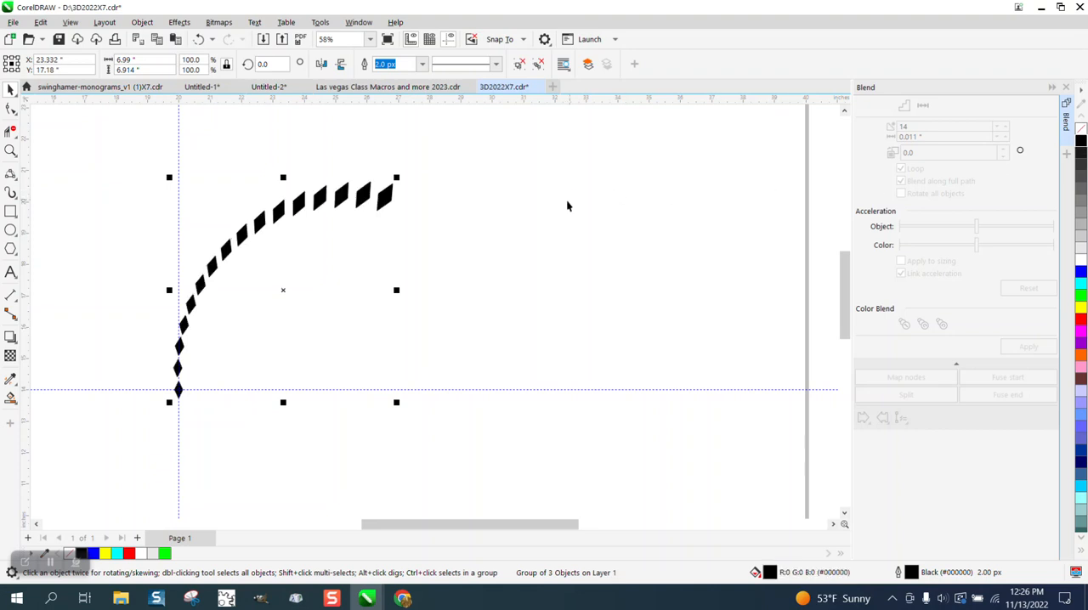
Step: Move the diamond row's rotation centre to the guideline intersection at the smallest diamond
scroll(564, 206, "down", 1)
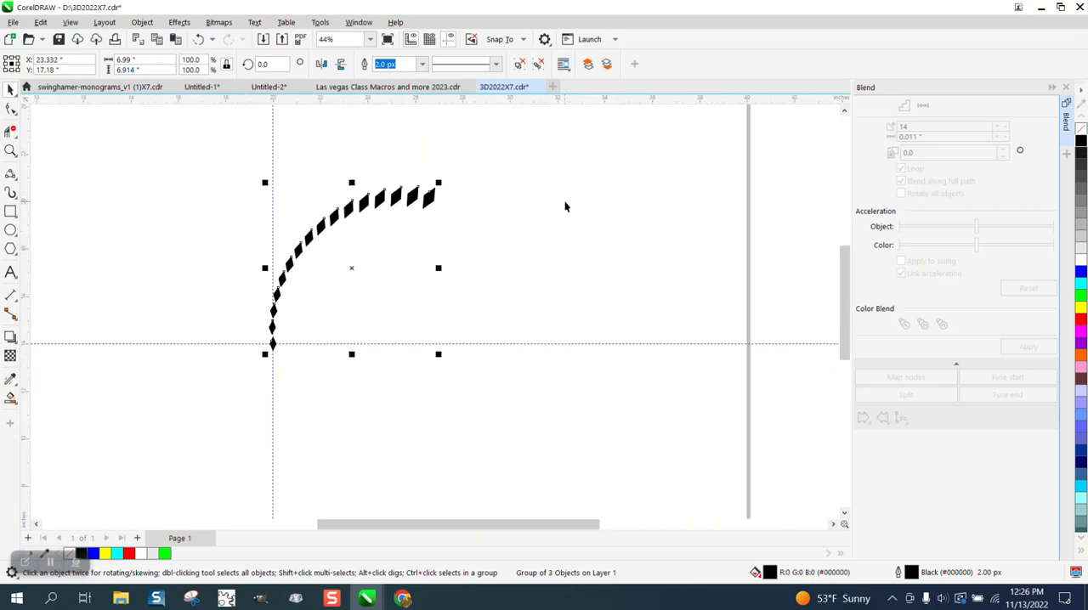
left_click(354, 266)
left_click_drag(352, 267, 275, 344)
key("z")
left_click_drag(224, 311, 323, 378)
left_click(10, 89)
left_click(375, 293)
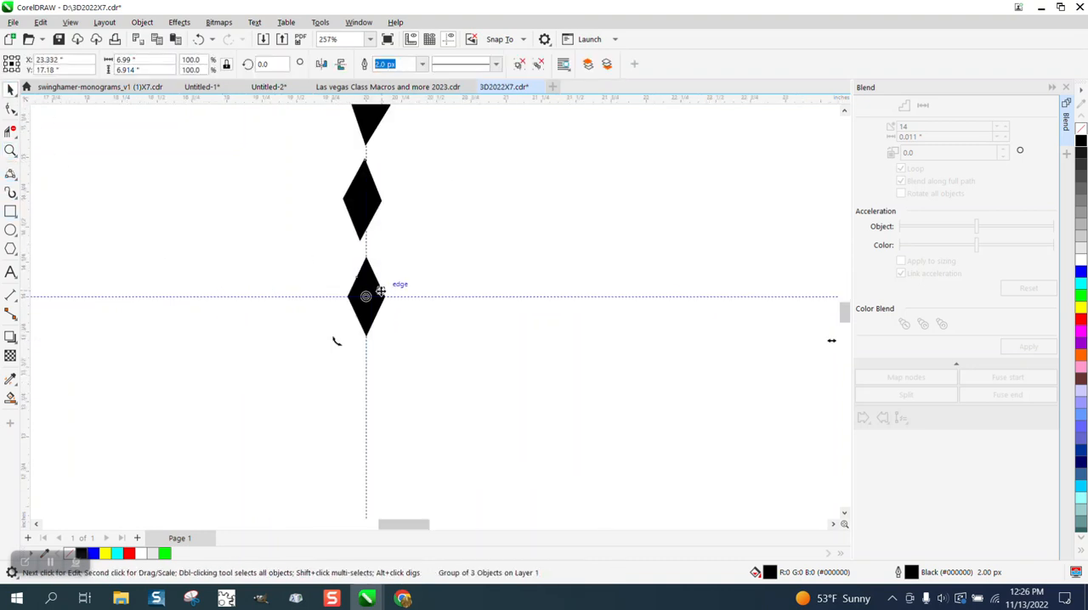
Step: Create a copy of the new diamond row rotated 10 degrees about the guideline intersection
scroll(227, 332, "down", 6)
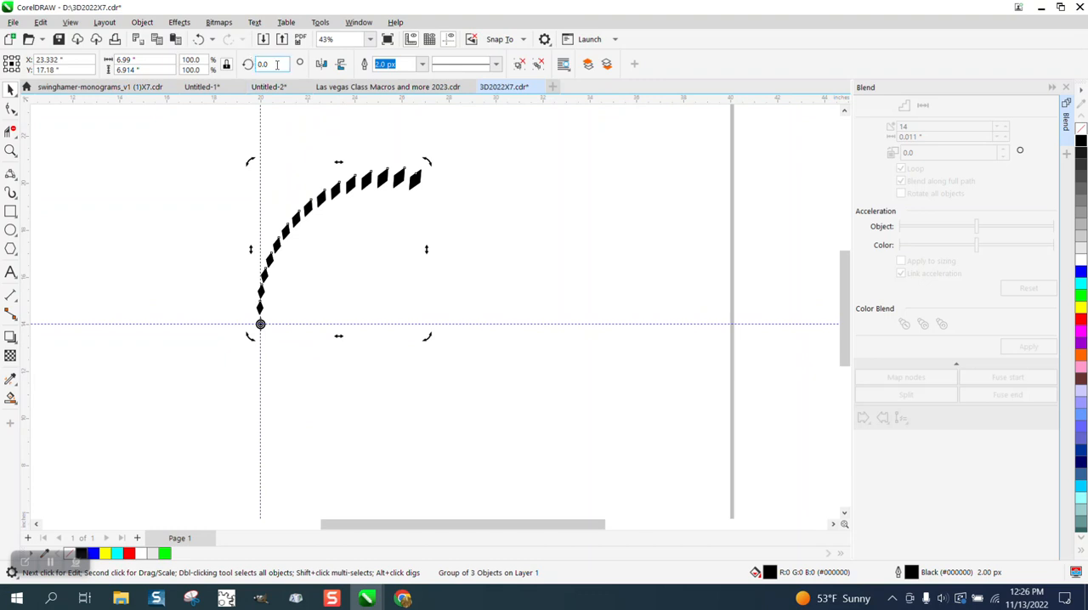
type("10")
key("Return")
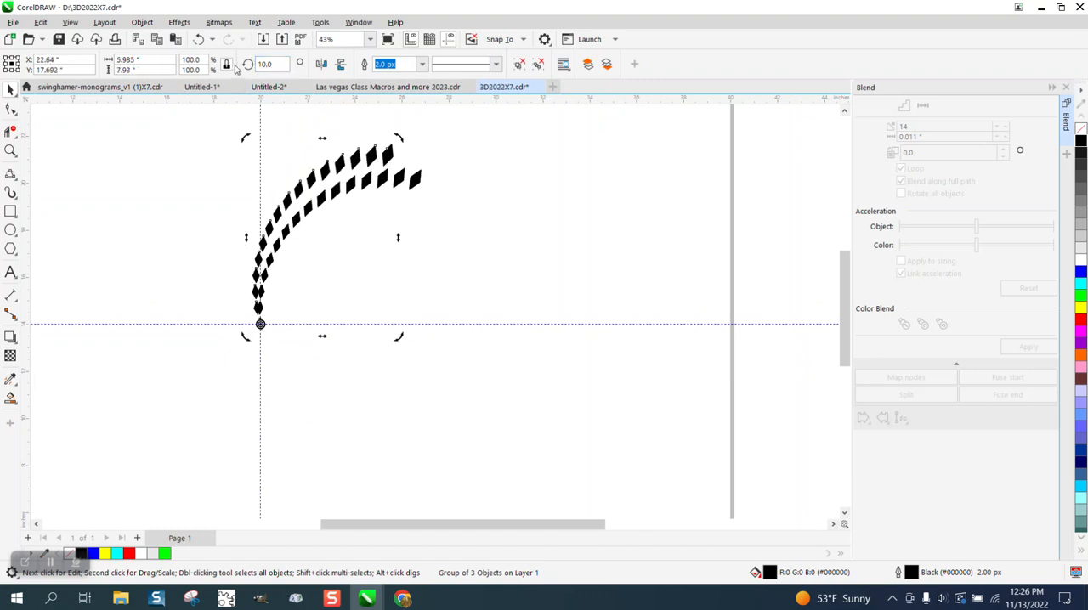
Step: Add further rotated copies of the row every 10 degrees from 20 to 350 degrees to close the second circular pattern
left_click_drag(282, 66, 216, 69)
type("20")
key("ctrl+Return")
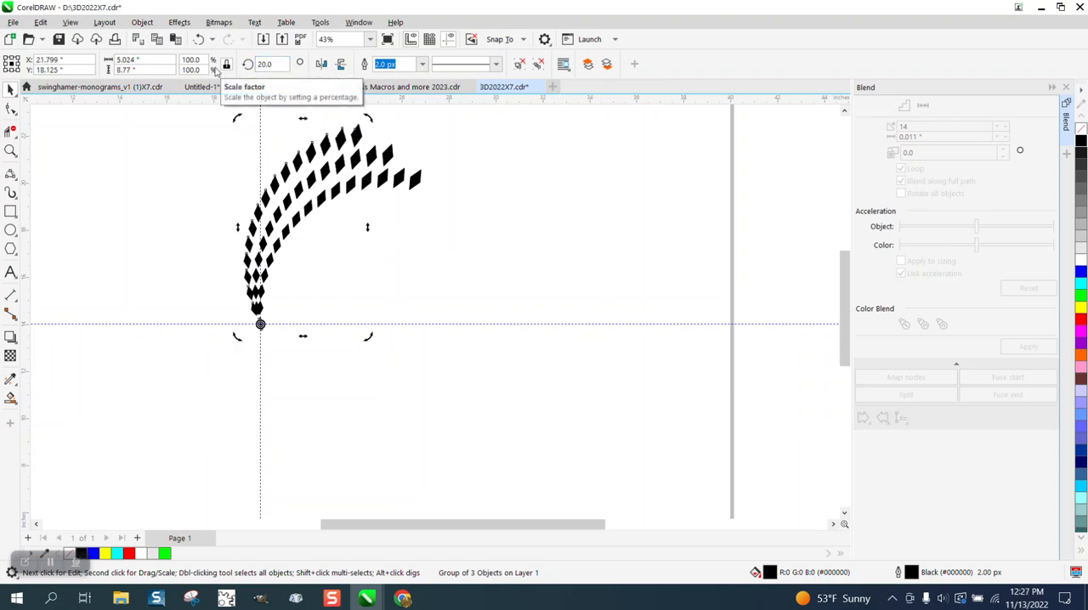
key("ctrl+Return")
key("ctrl+Return")
key("ctrl+Return")
key("ctrl+Return")
key("ctrl+Return")
key("ctrl+Return")
key("ctrl+Return")
key("ctrl+Return")
key("ctrl+Return")
key("ctrl+Return")
key("ctrl+Return")
key("ctrl+Return")
key("ctrl+Return")
key("ctrl+Return")
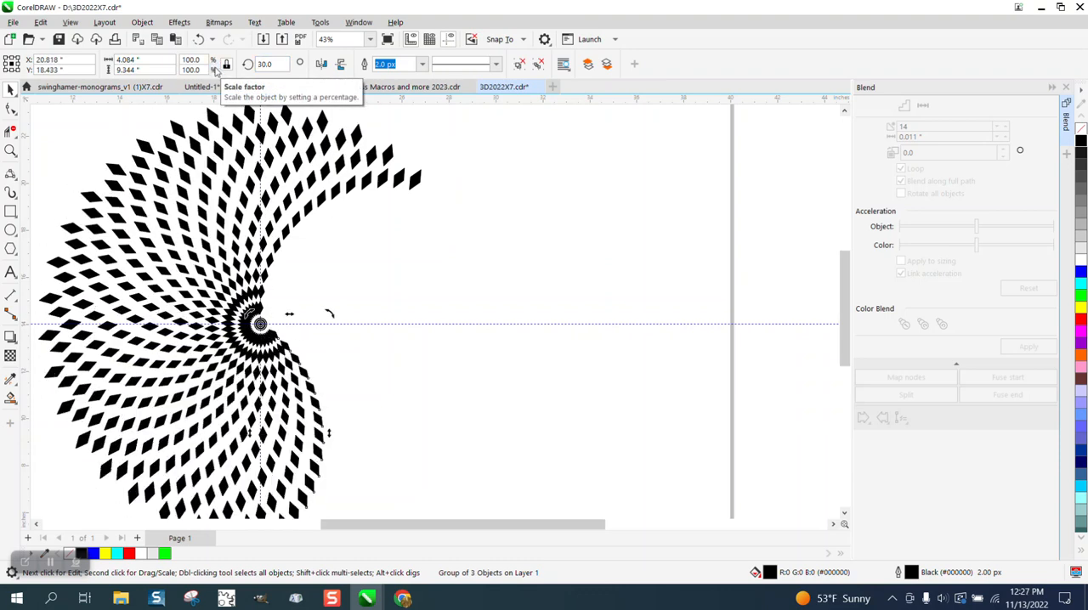
key("ctrl+Return")
key("ctrl+Return")
key("ctrl+Return")
key("ctrl+Return")
key("ctrl+Return")
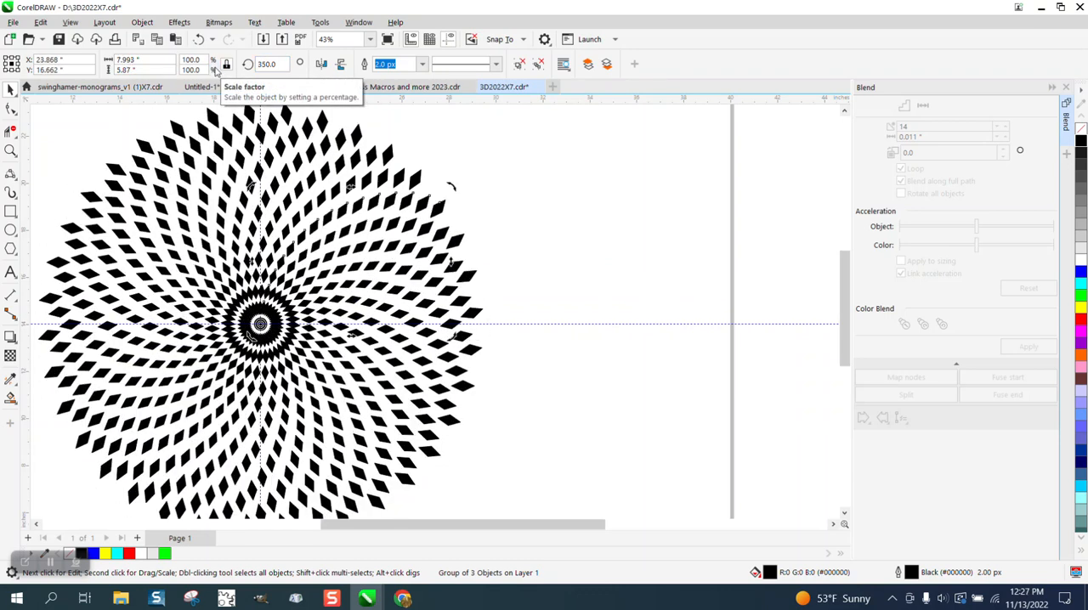
Step: Select the first circular pattern and move it up beside the new one, level with the horizontal guideline
scroll(323, 194, "down", 2)
mouse_move(556, 223)
left_mouse_down()
mouse_move(806, 469)
mouse_move(831, 478)
left_mouse_up()
mouse_move(659, 349)
left_mouse_down()
mouse_move(483, 237)
mouse_move(464, 250)
left_mouse_up()
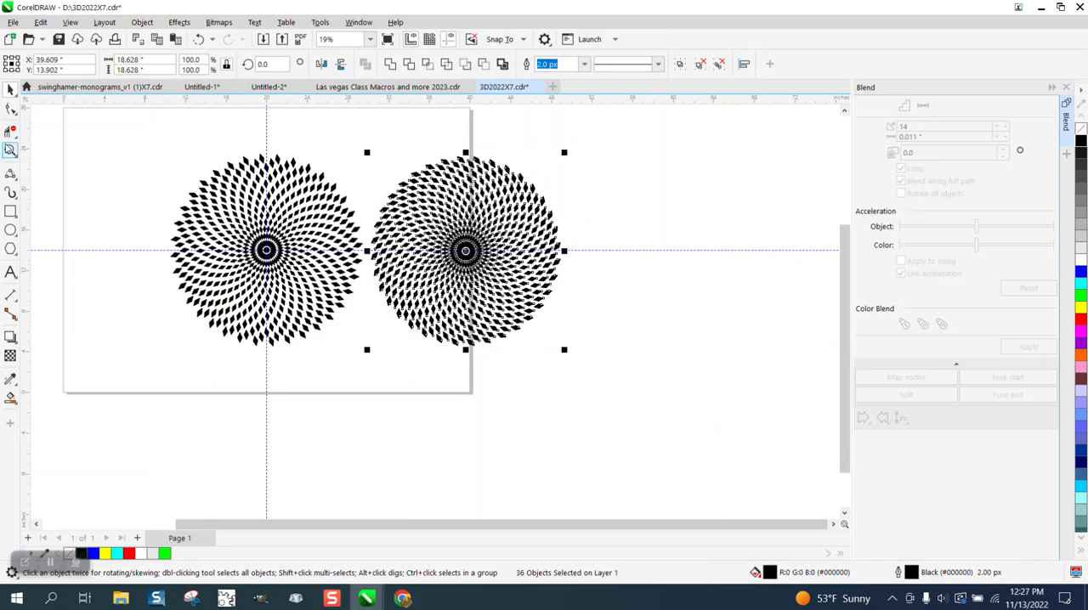
Step: Compare the two circular diamond patterns up close, examining their centres and the spacing of the diamonds
left_click(10, 150)
left_click_drag(163, 143, 615, 384)
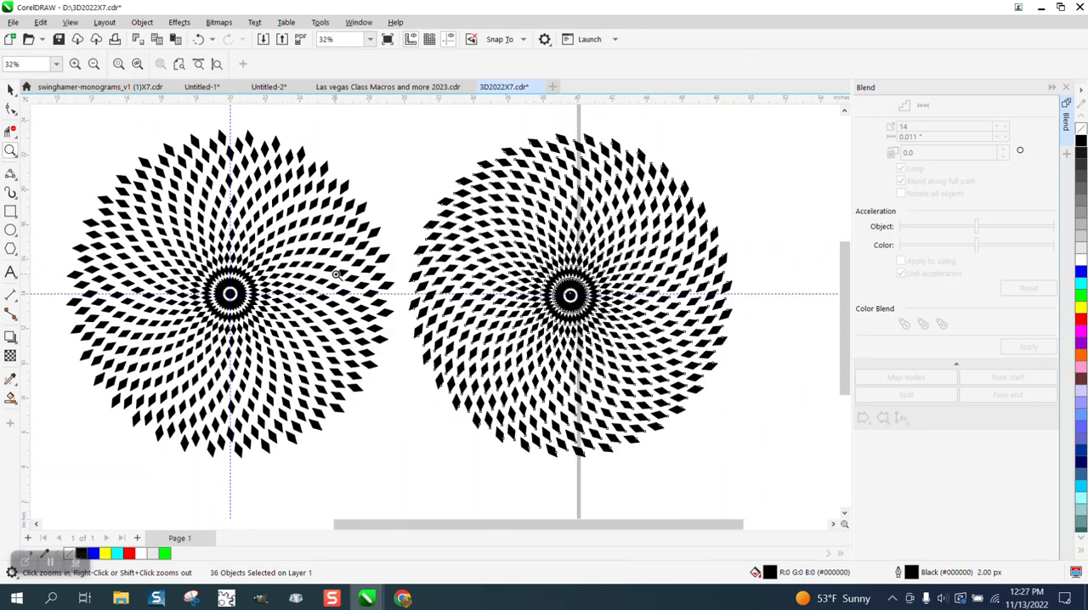
left_click(10, 90)
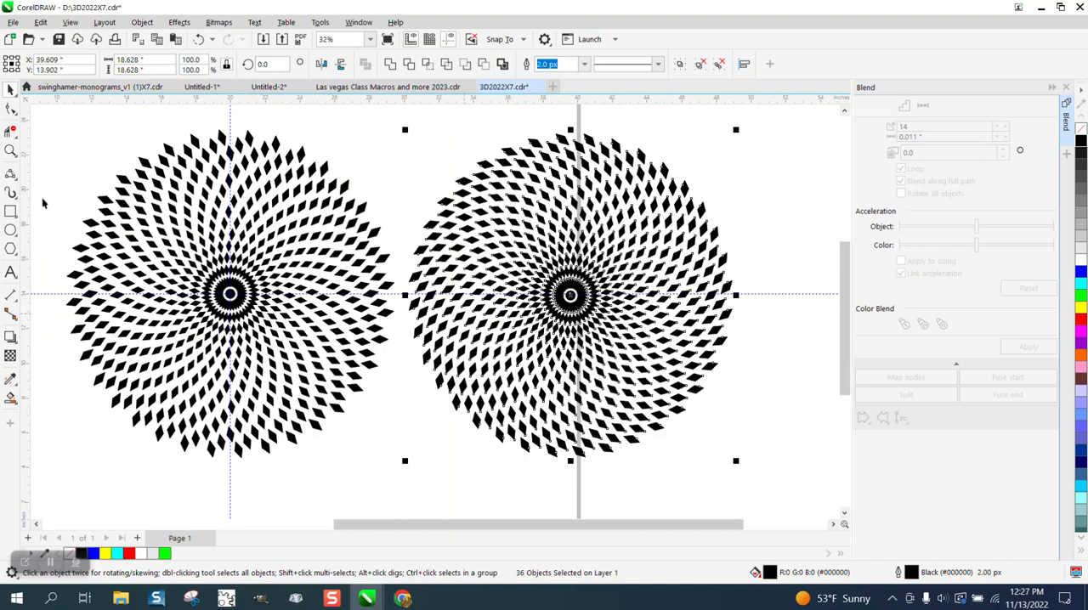
left_click(11, 150)
left_click_drag(200, 262, 297, 321)
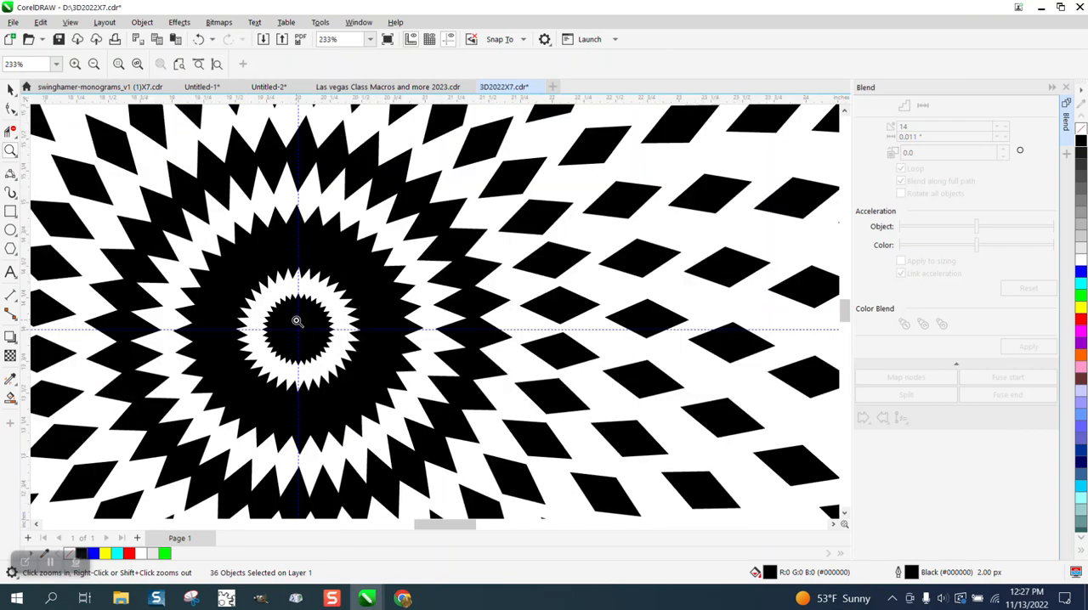
scroll(272, 307, "down", 4)
scroll(265, 307, "down", 1)
left_click_drag(568, 282, 669, 341)
scroll(491, 291, "down", 6)
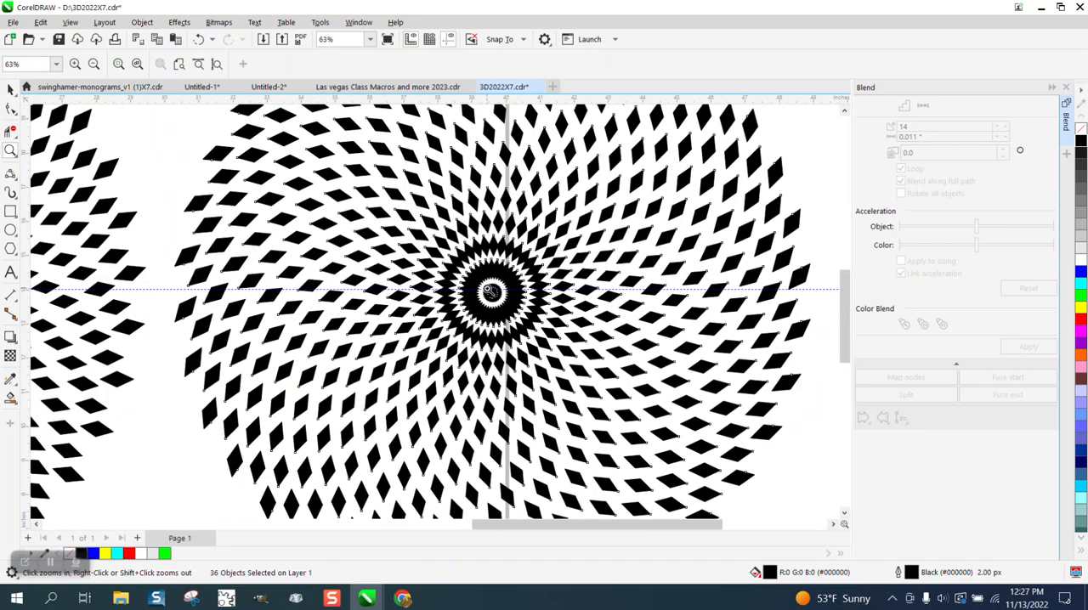
scroll(488, 289, "down", 1)
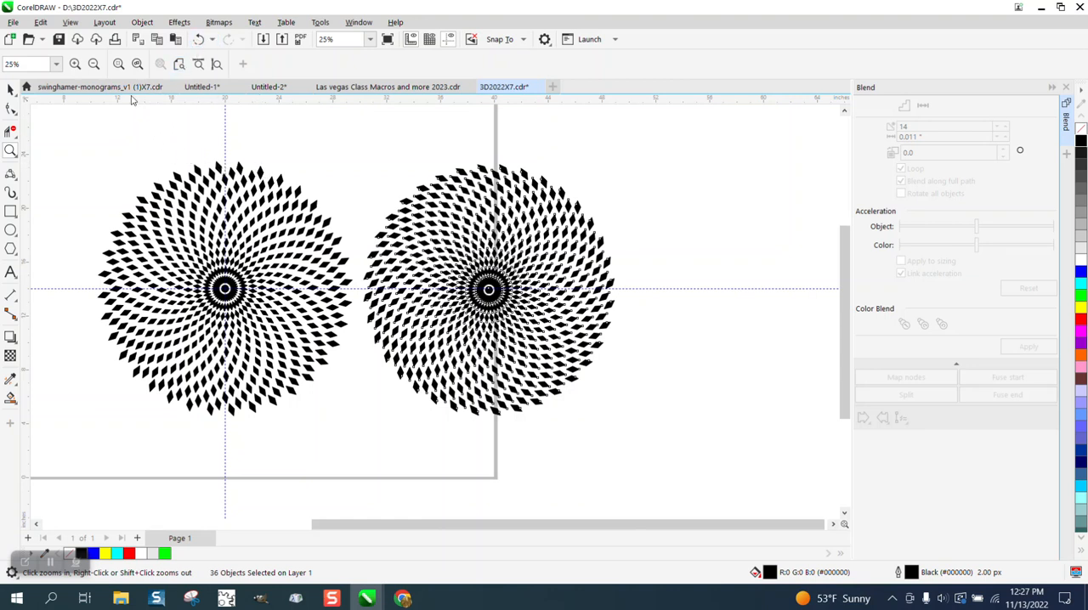
left_click(307, 278)
scroll(381, 319, "down", 1)
scroll(374, 307, "up", 2)
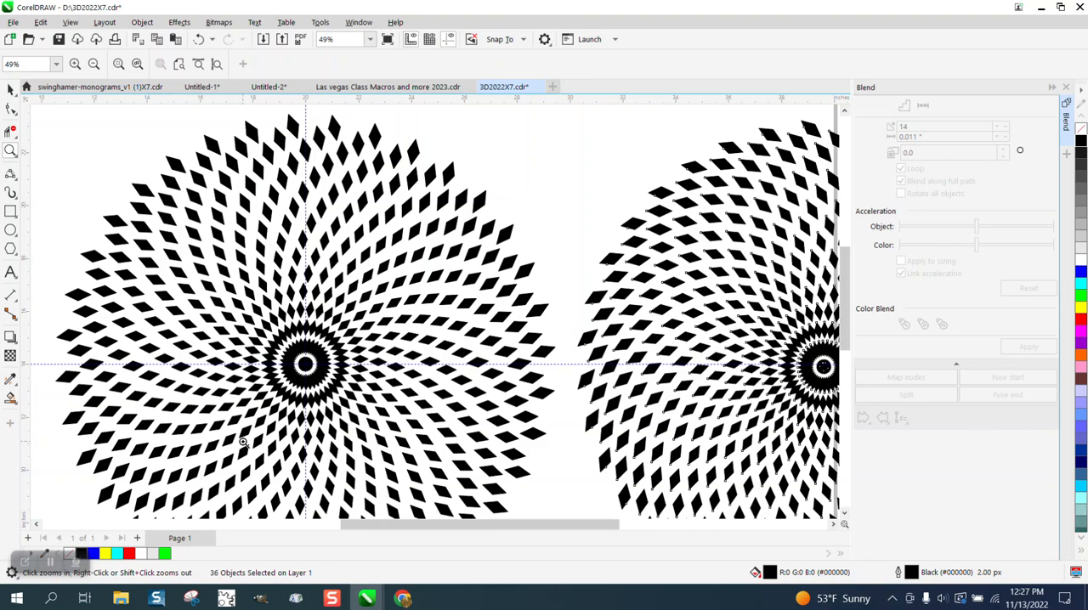
scroll(331, 246, "down", 2)
Step: Draw a rectangle about 42.6 by 22.5 inches around both circular patterns and fill it with blue
left_click(11, 212)
left_click_drag(168, 163, 729, 461)
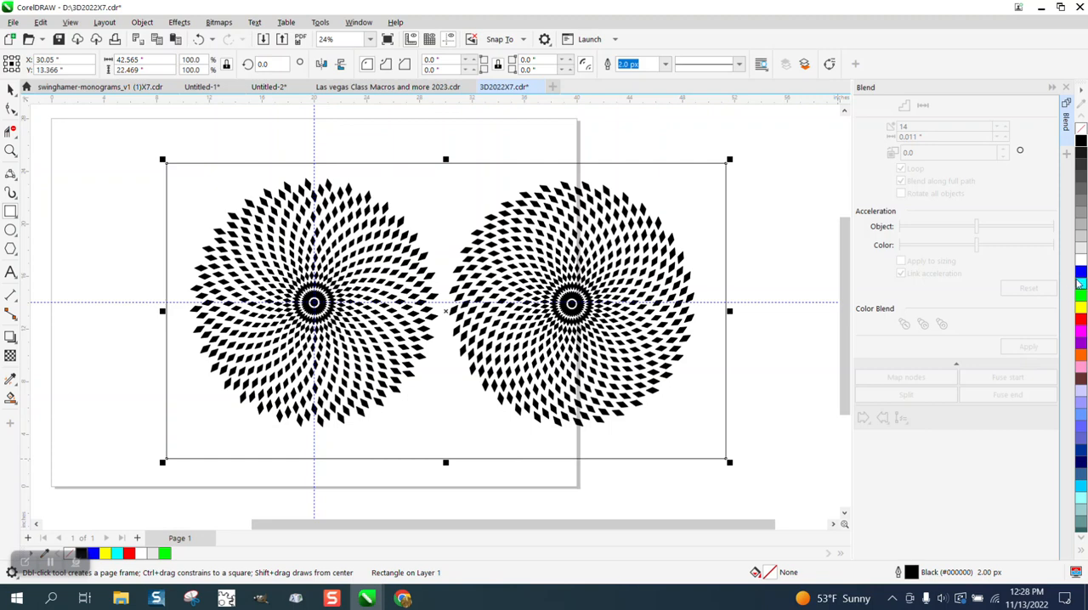
left_click(1080, 274)
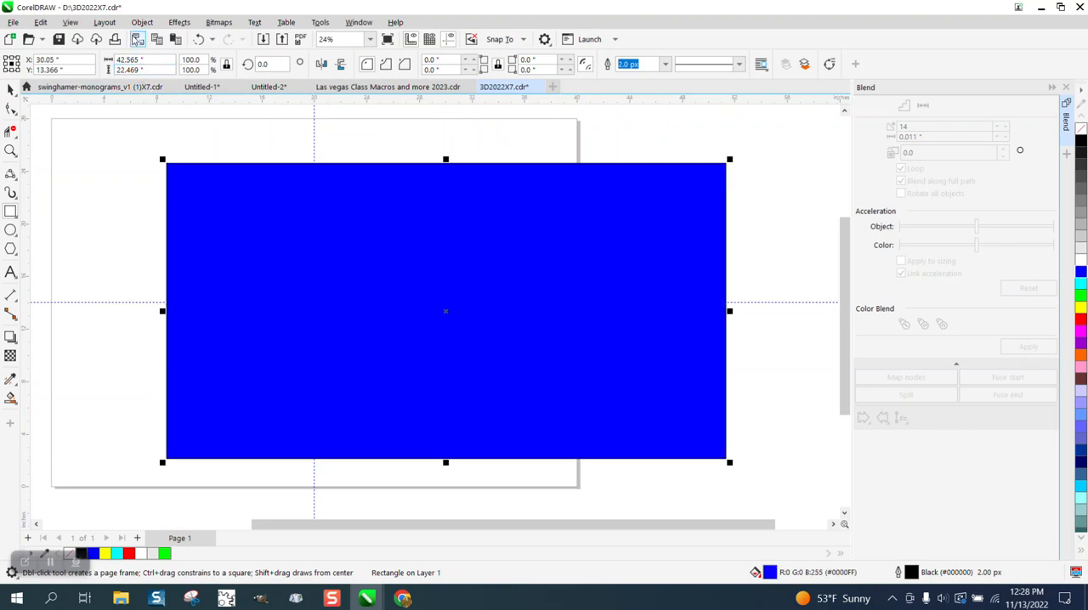
Step: Send the blue rectangle to the back of the page, behind both diamond patterns
left_click(142, 23)
mouse_move(166, 233)
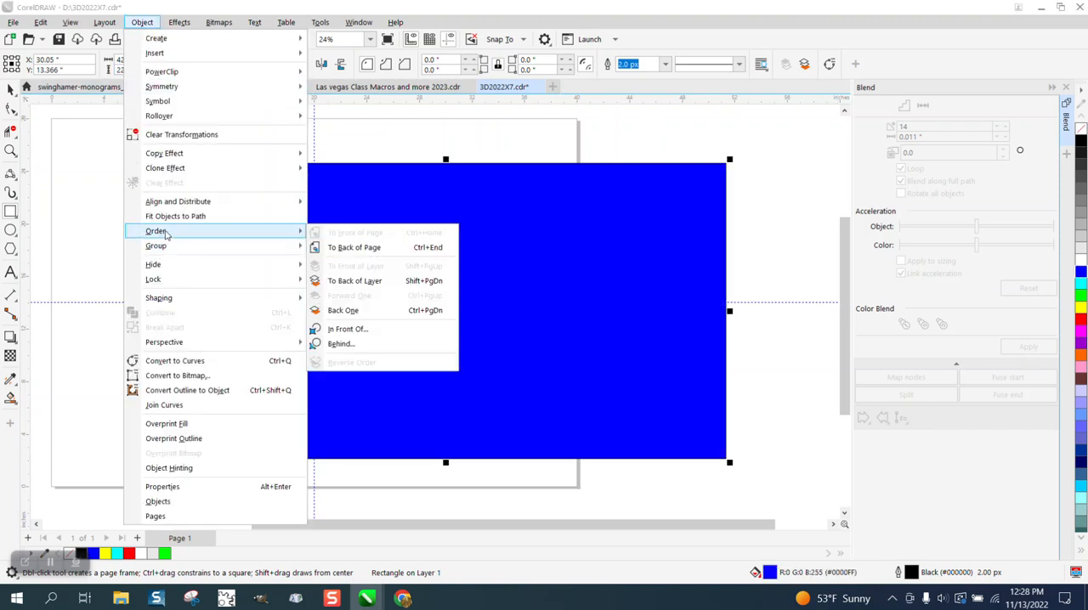
left_click(335, 247)
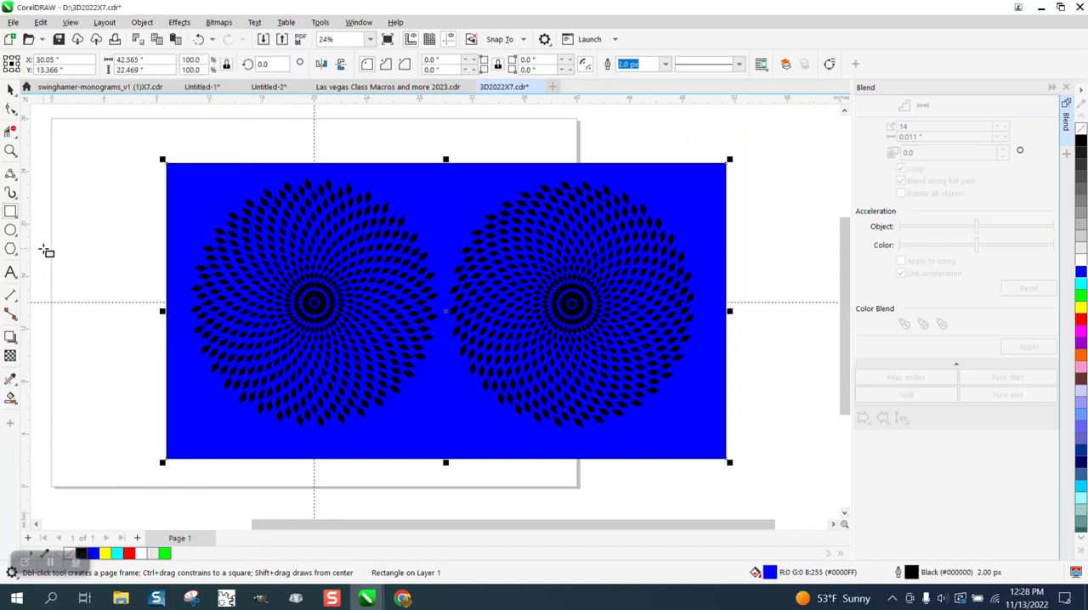
left_click(13, 211)
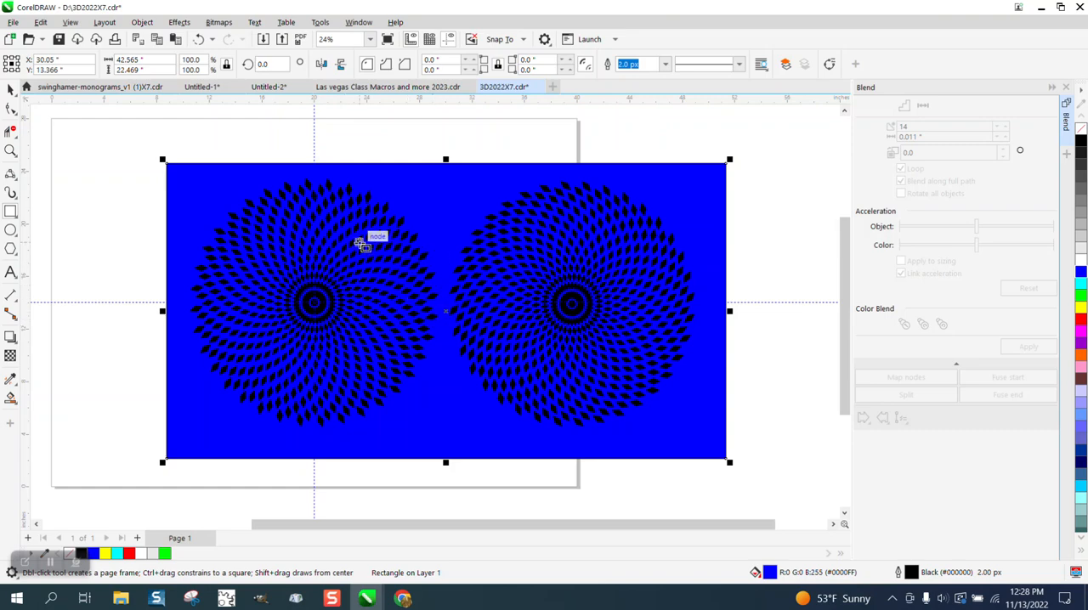
left_click(11, 151)
left_click_drag(200, 185, 783, 476)
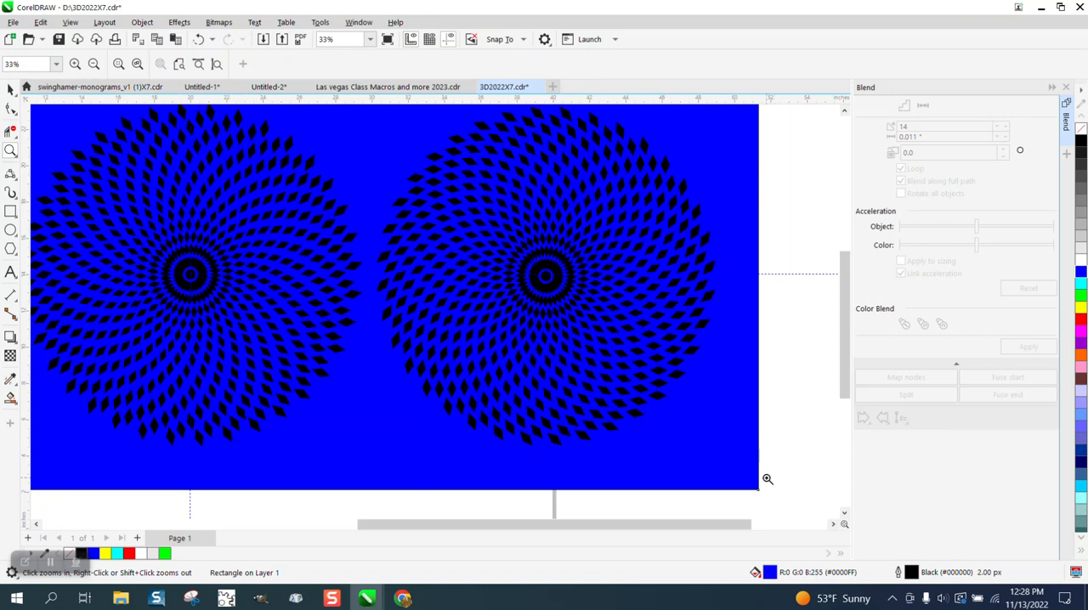
scroll(767, 478, "down", 1)
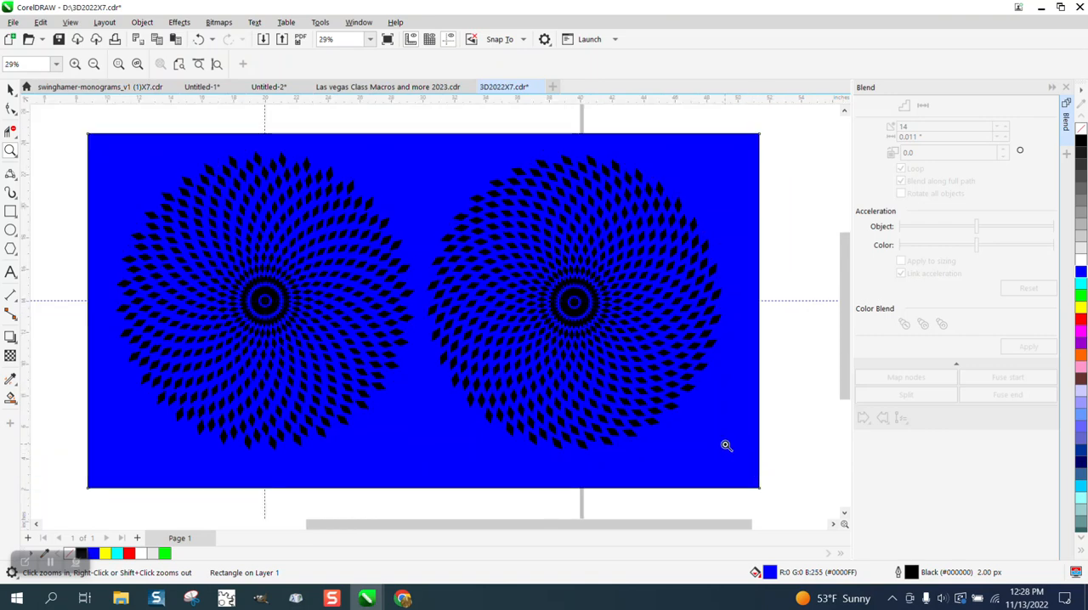